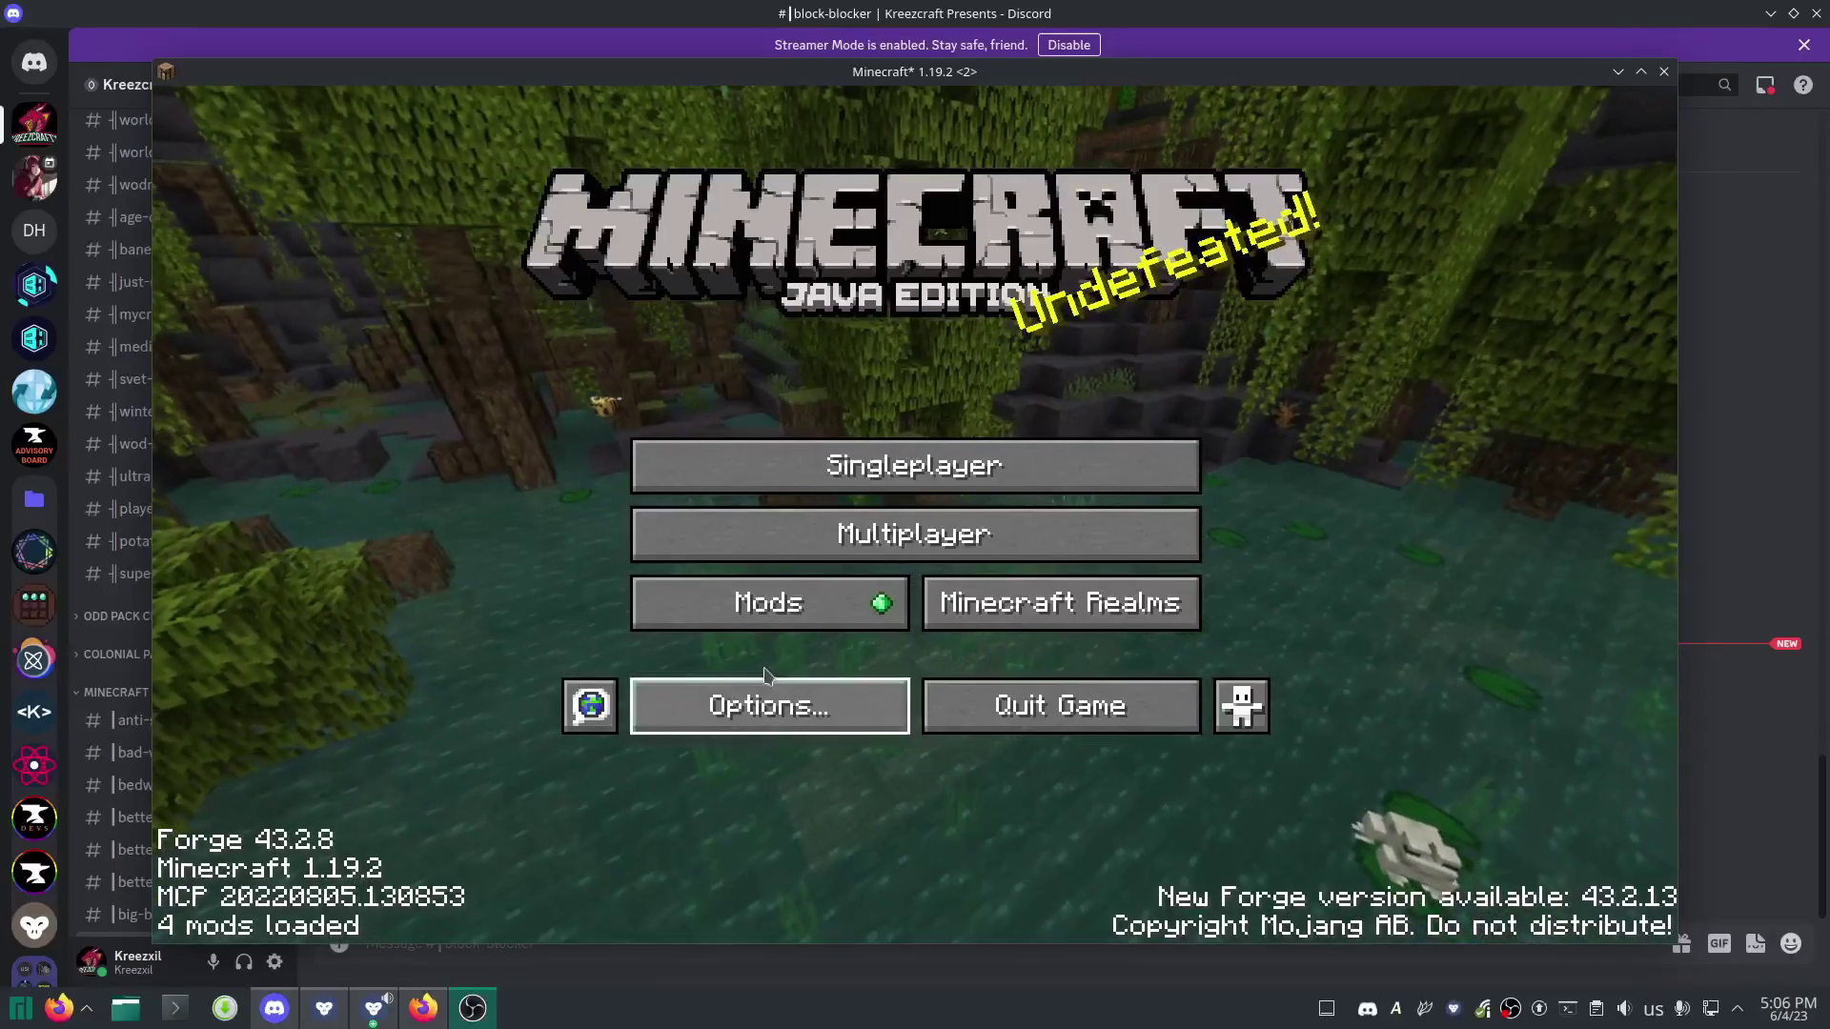
Check the list of mods loaded in the Forge instance and close it.
click(774, 604)
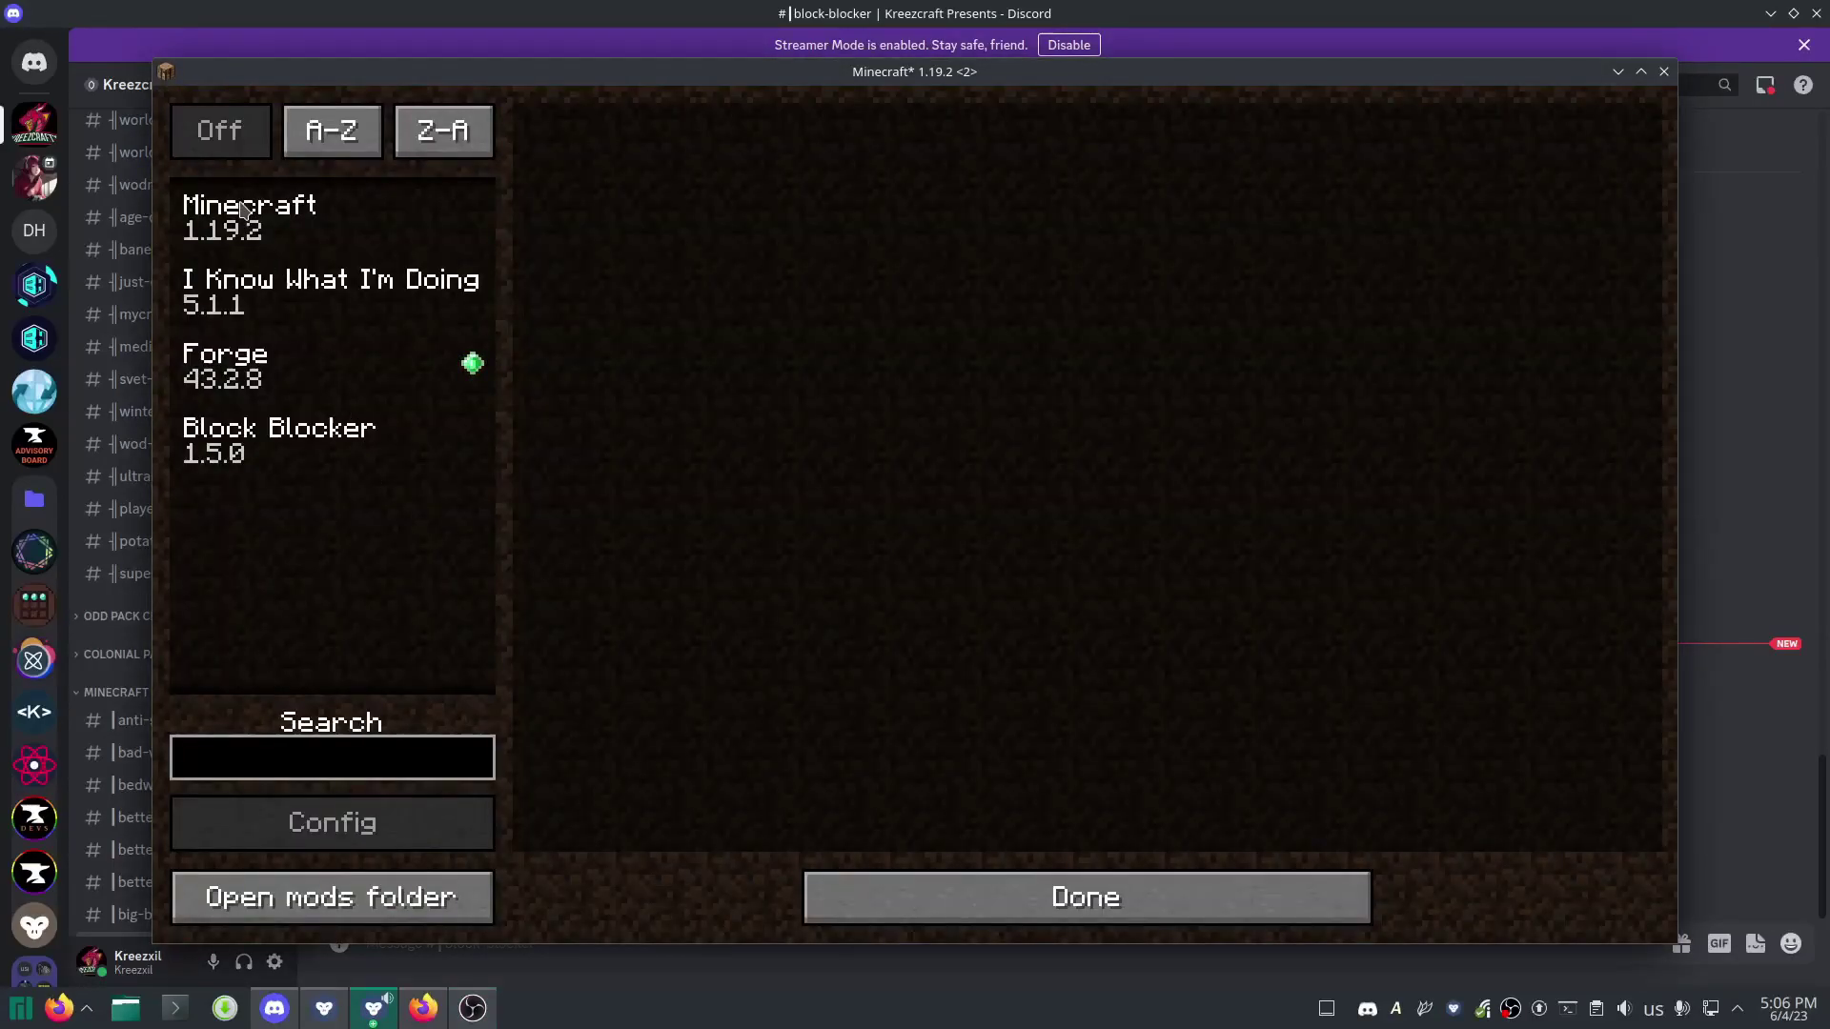
click(819, 898)
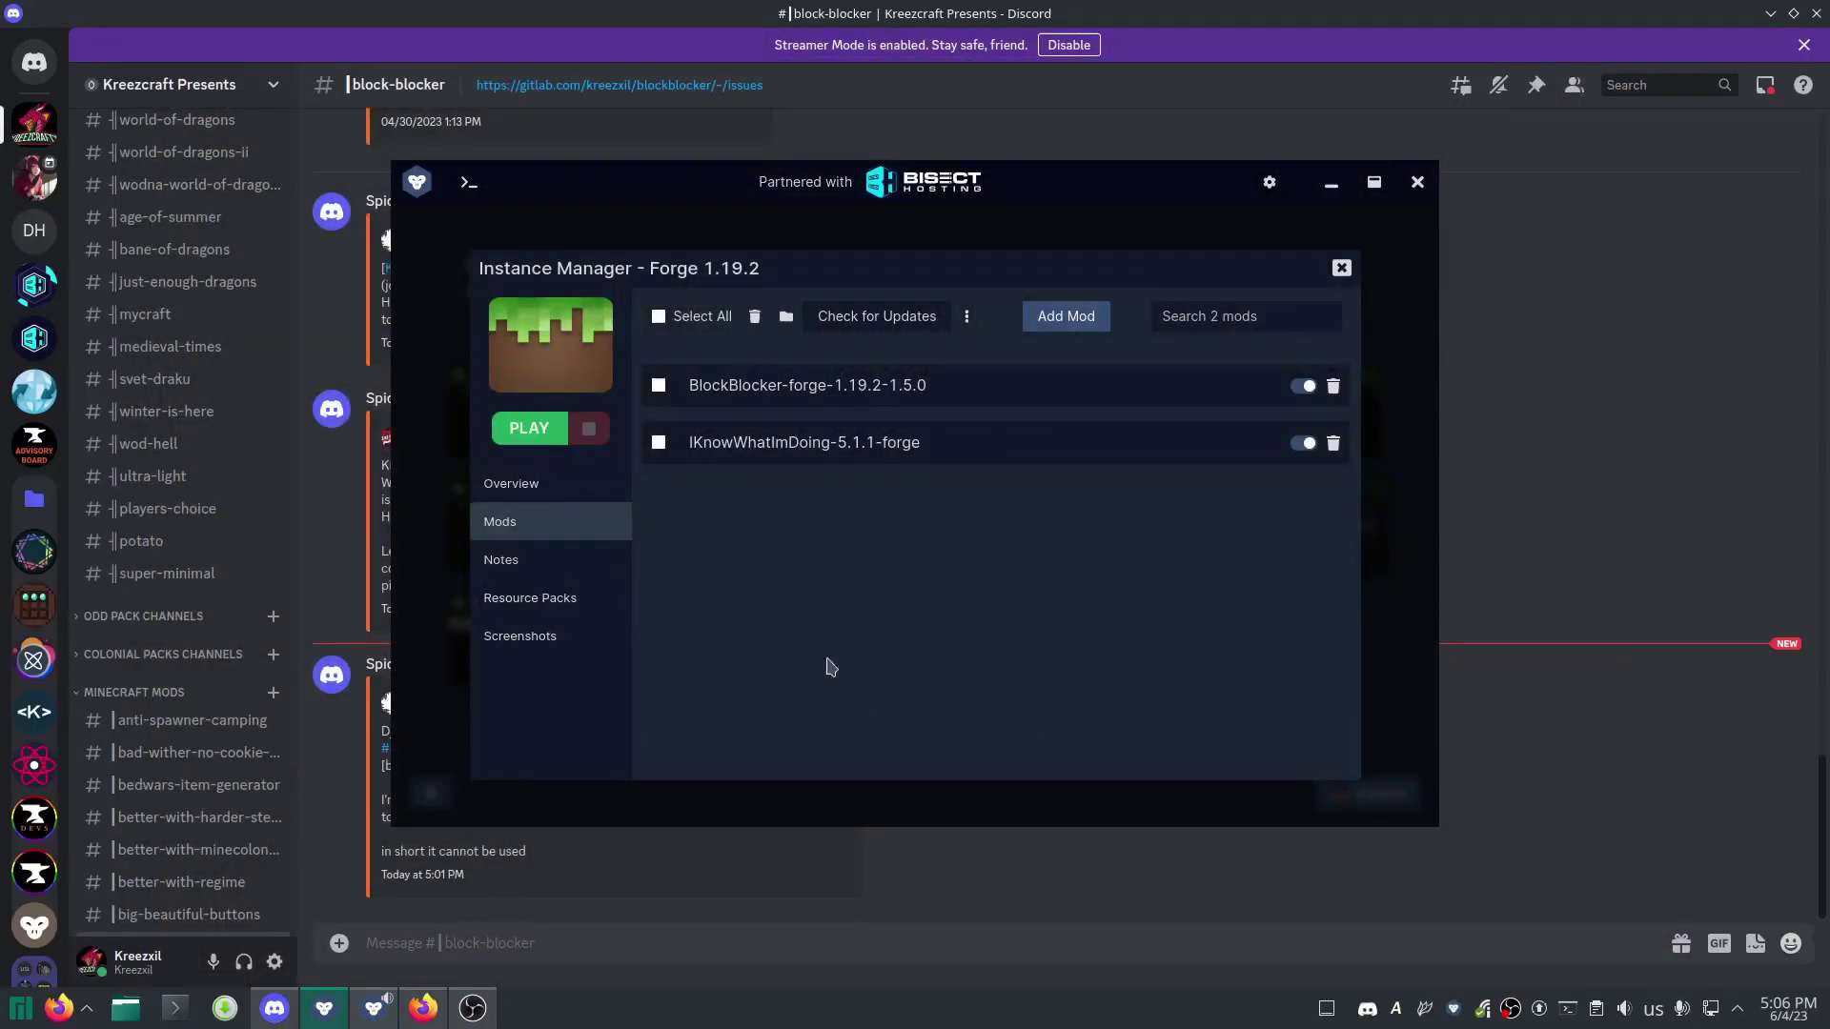
Open blockblocker-common.toml for editing from the config folder of the Forge 1.19.2 instance.
click(785, 319)
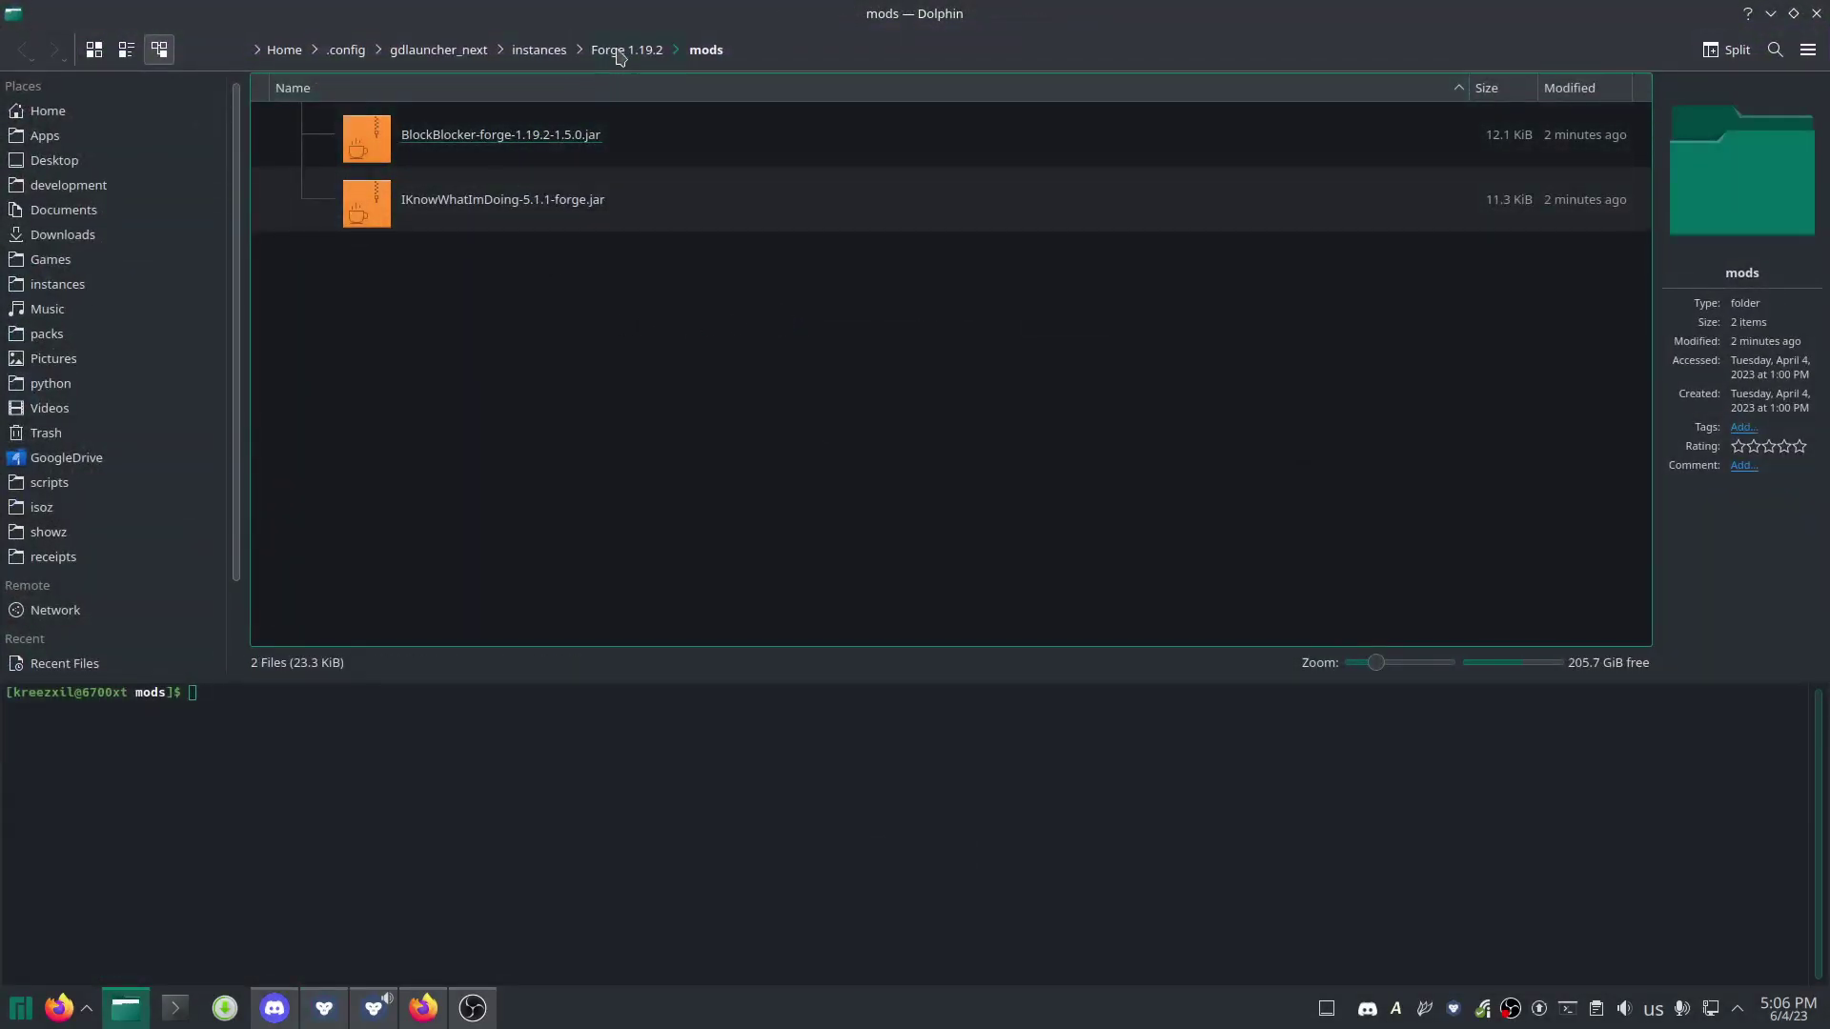
click(619, 55)
click(445, 141)
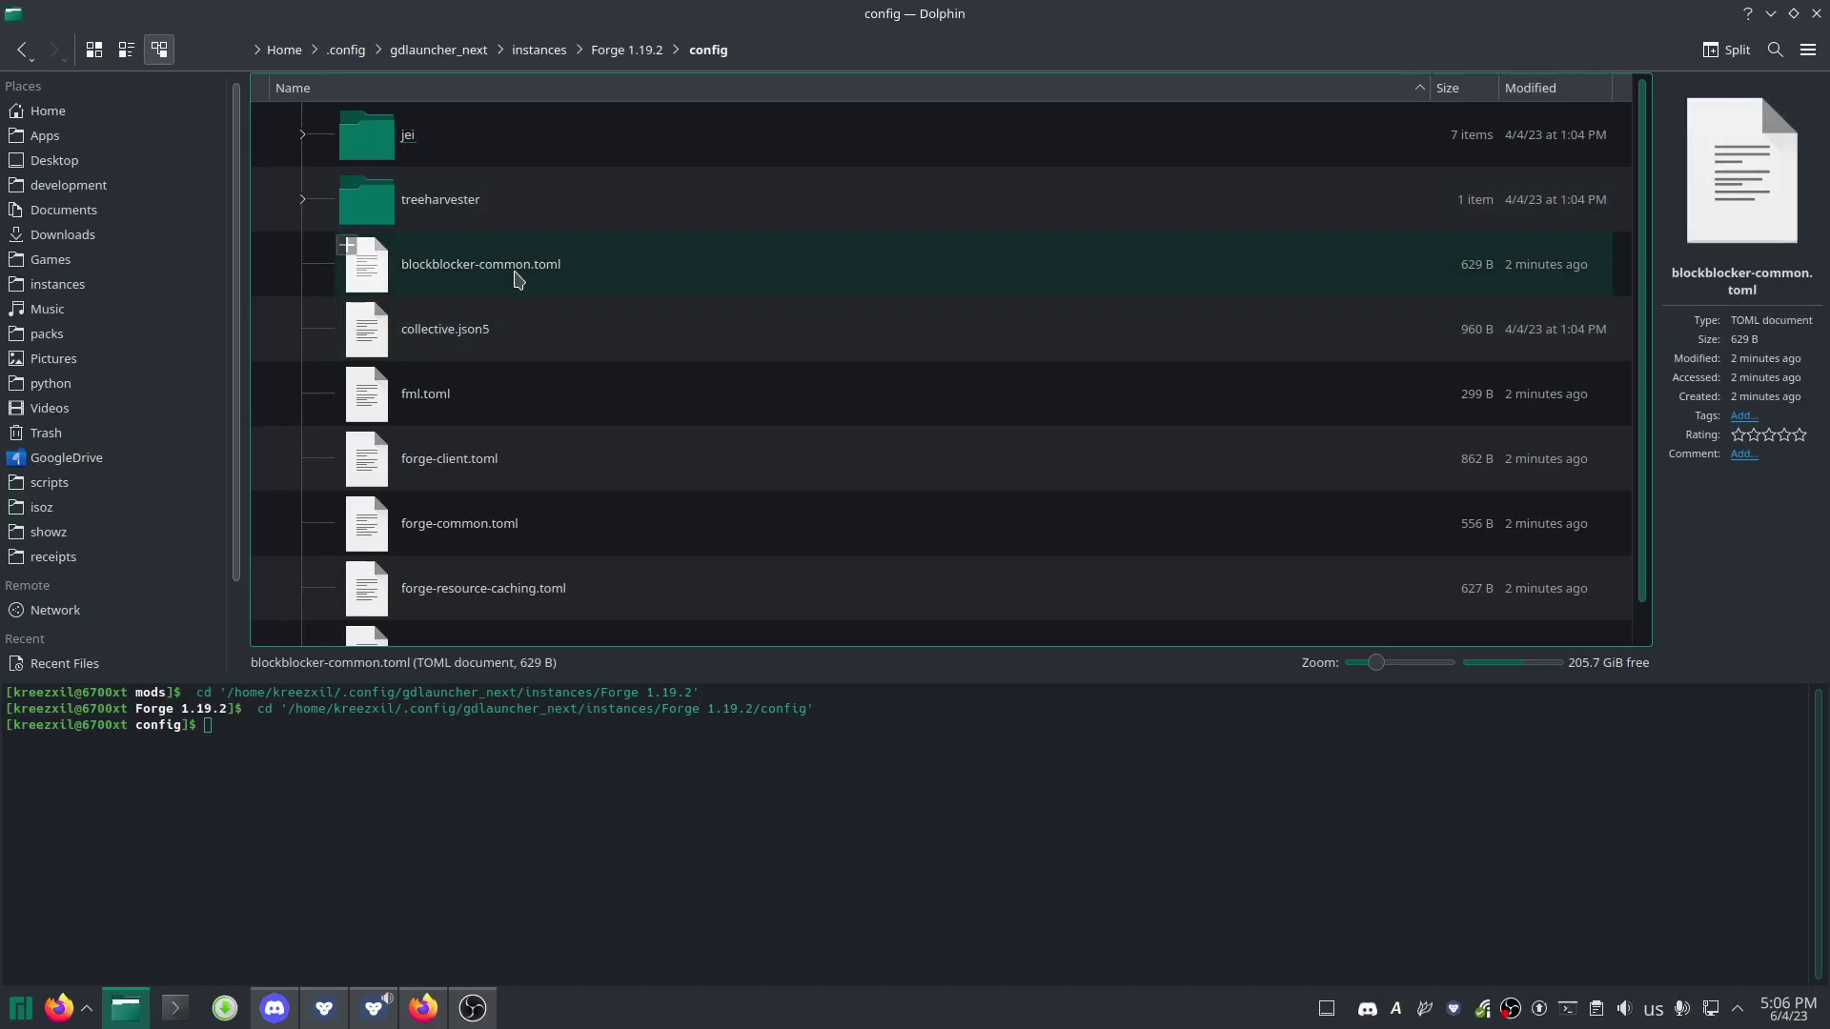
click(519, 275)
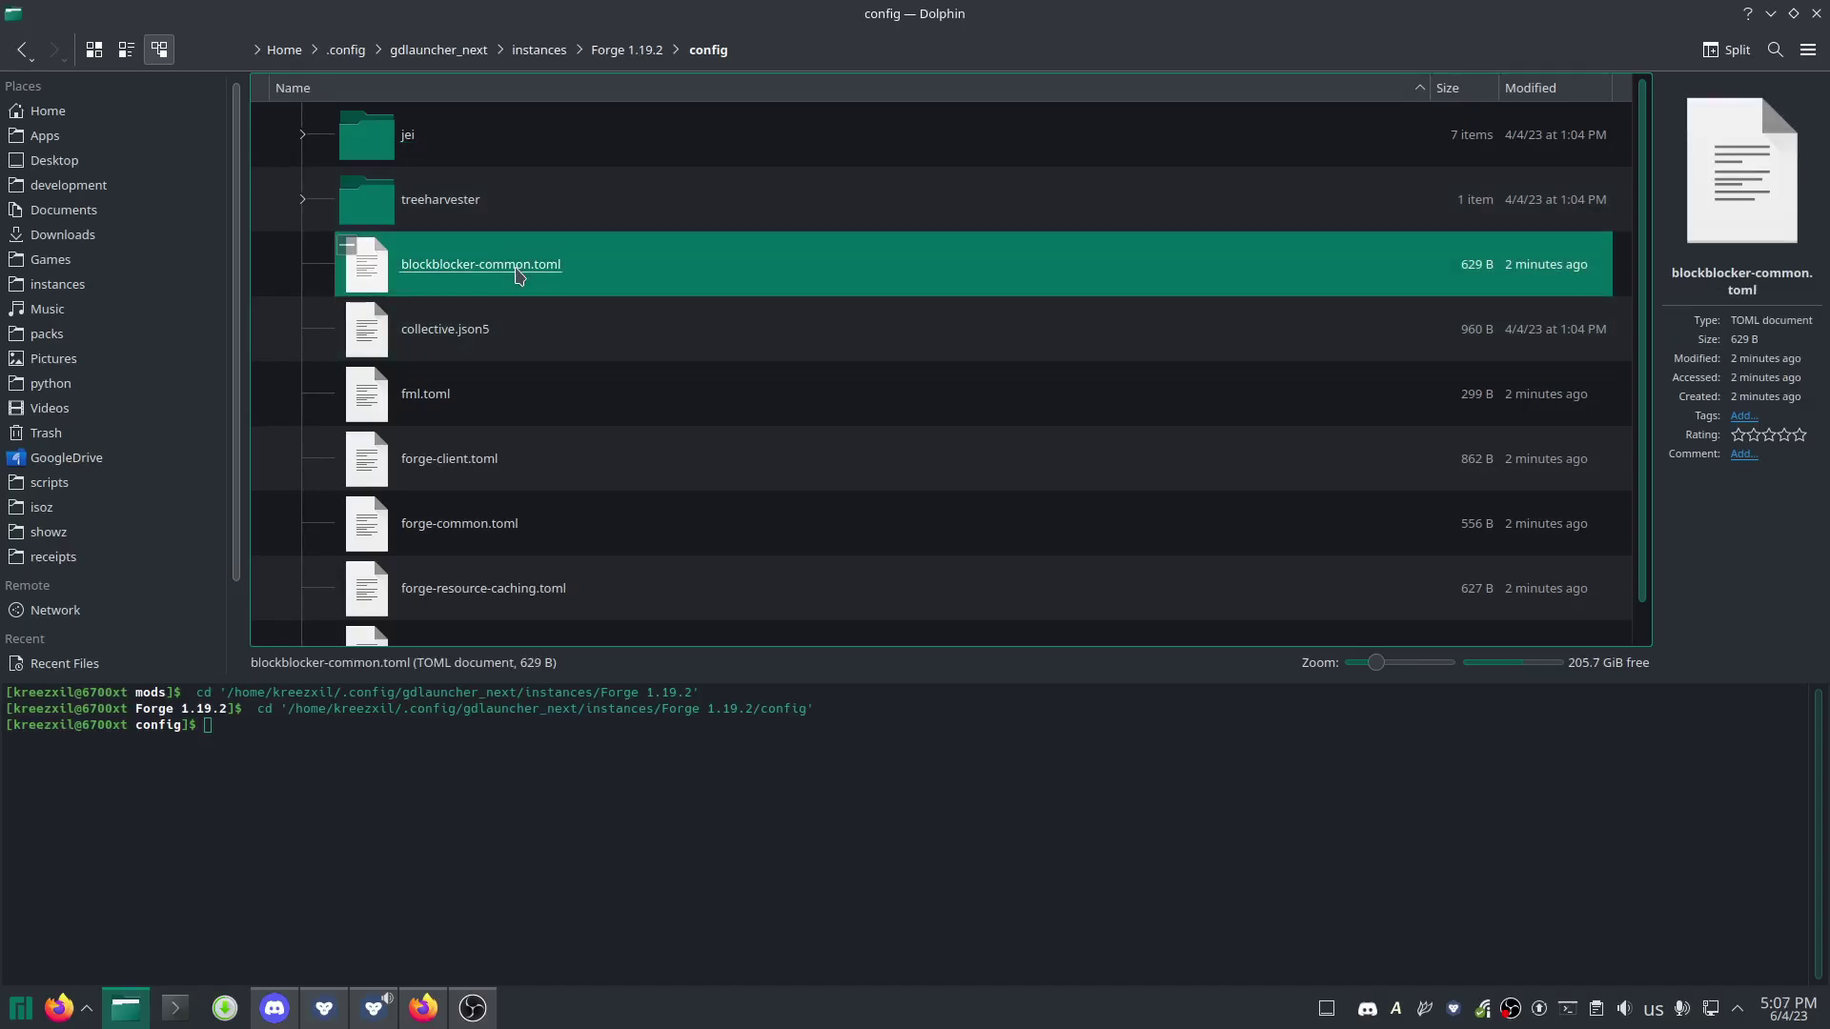
double_click(519, 275)
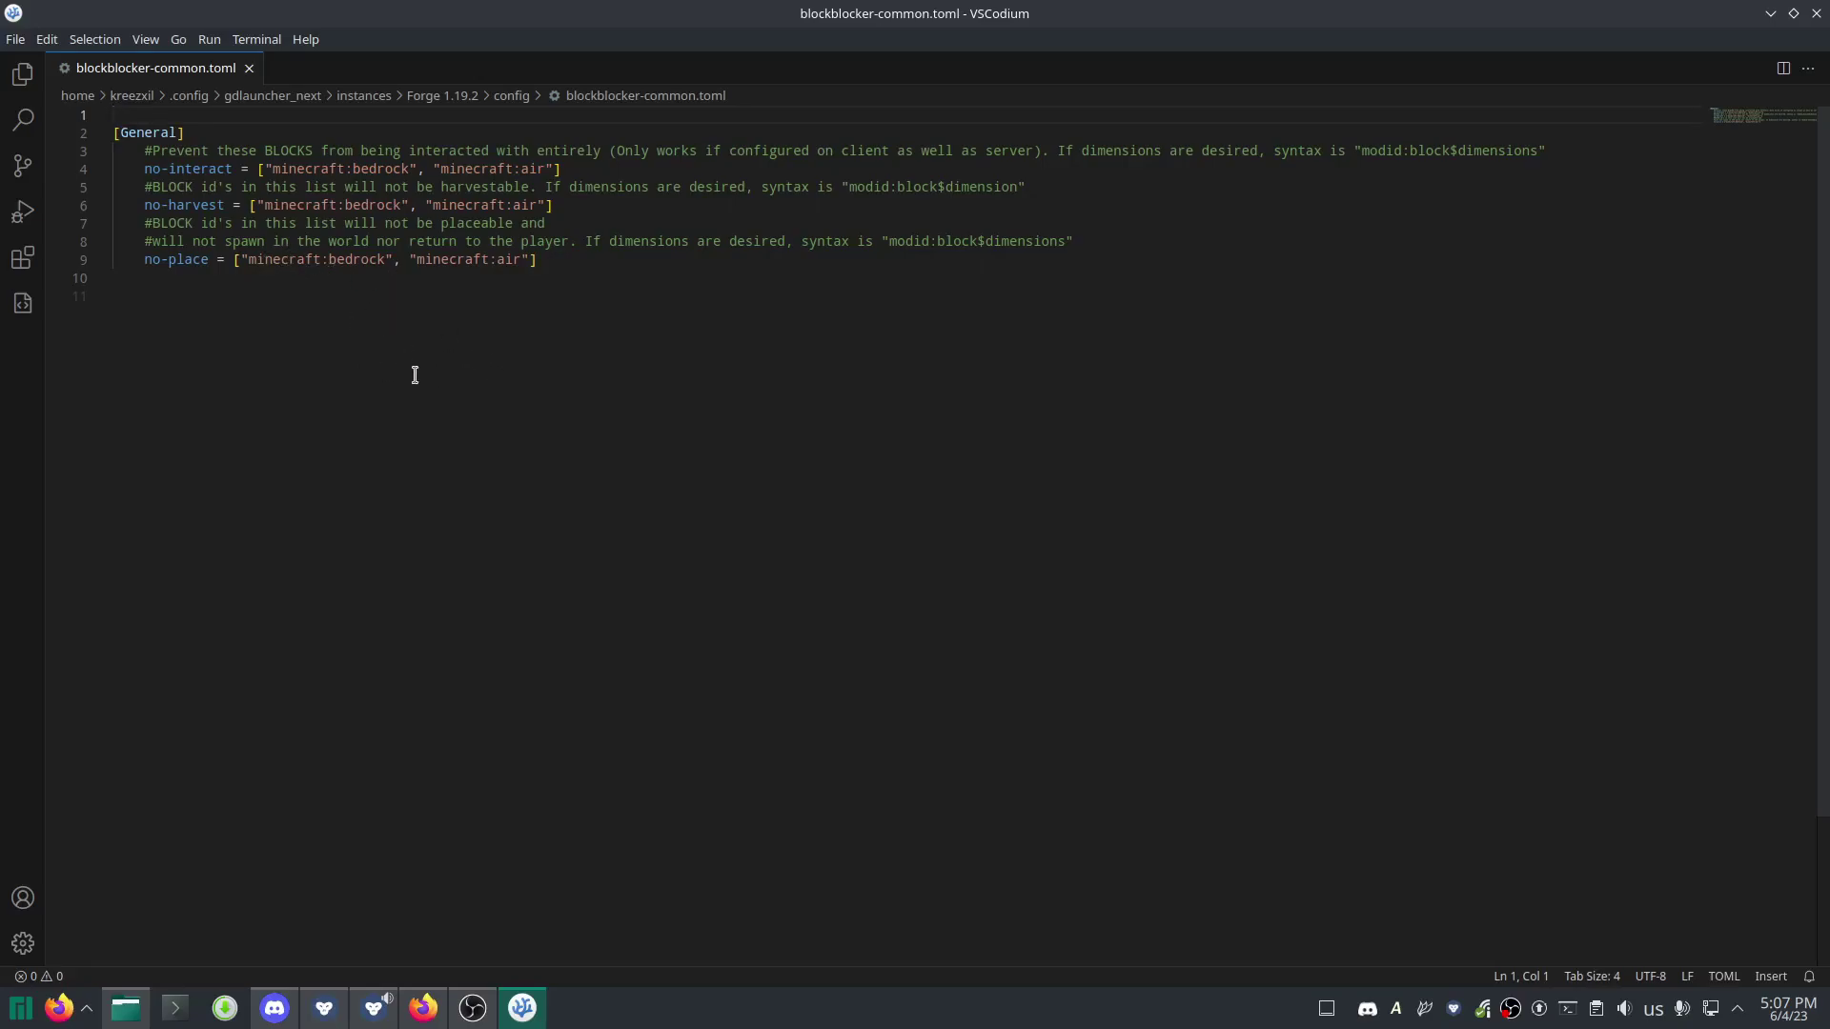
Switch to the running Kabbalah Block game and exit it.
mouse_move(425, 1018)
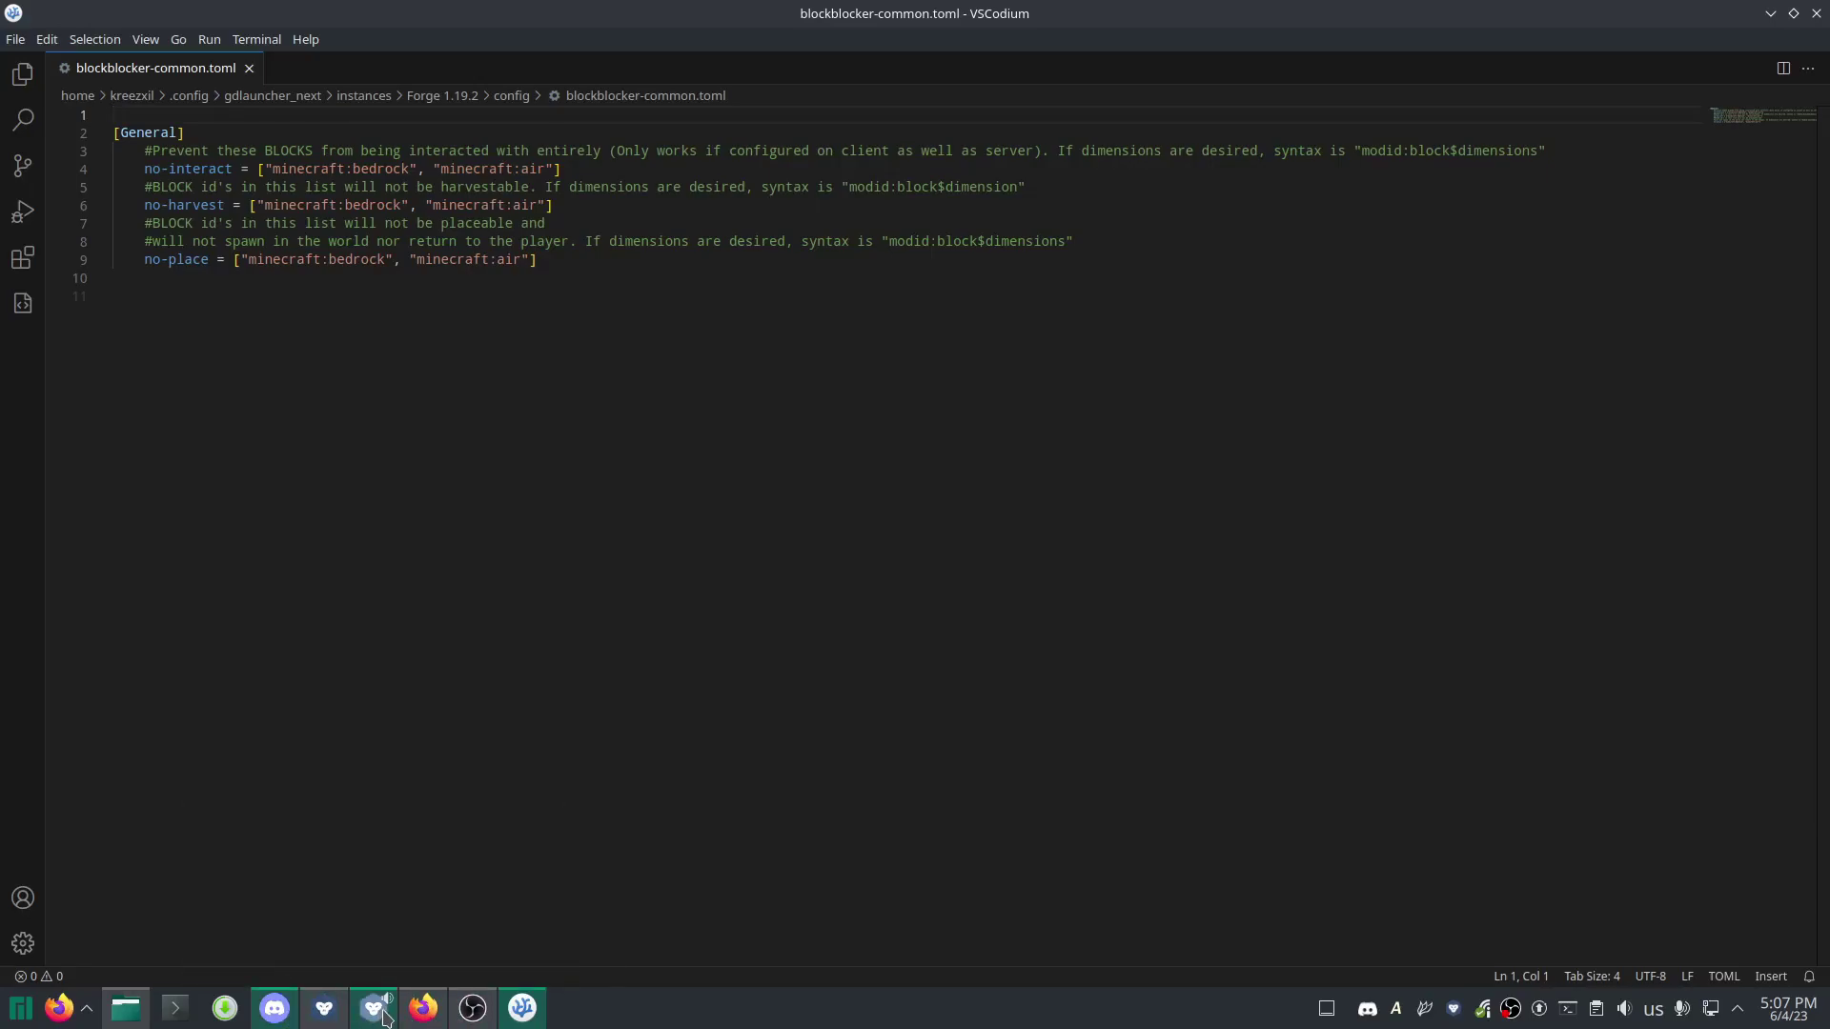
click(386, 1018)
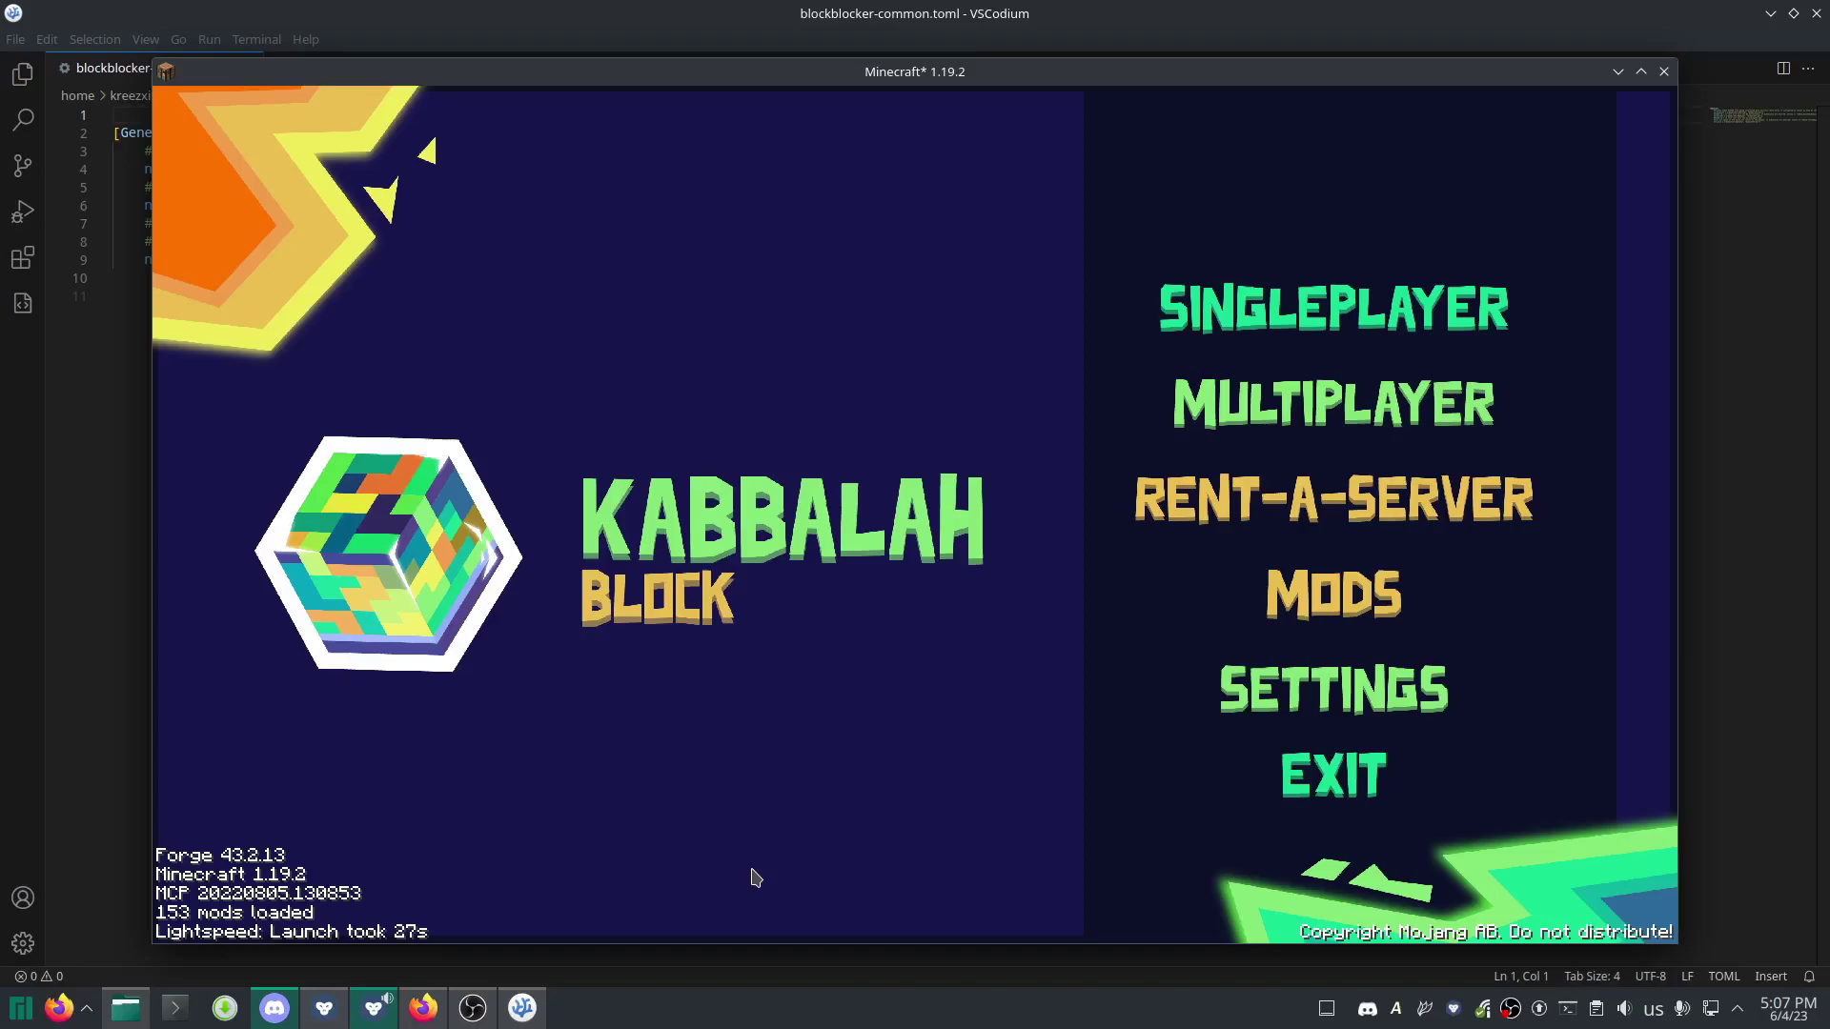
click(1335, 774)
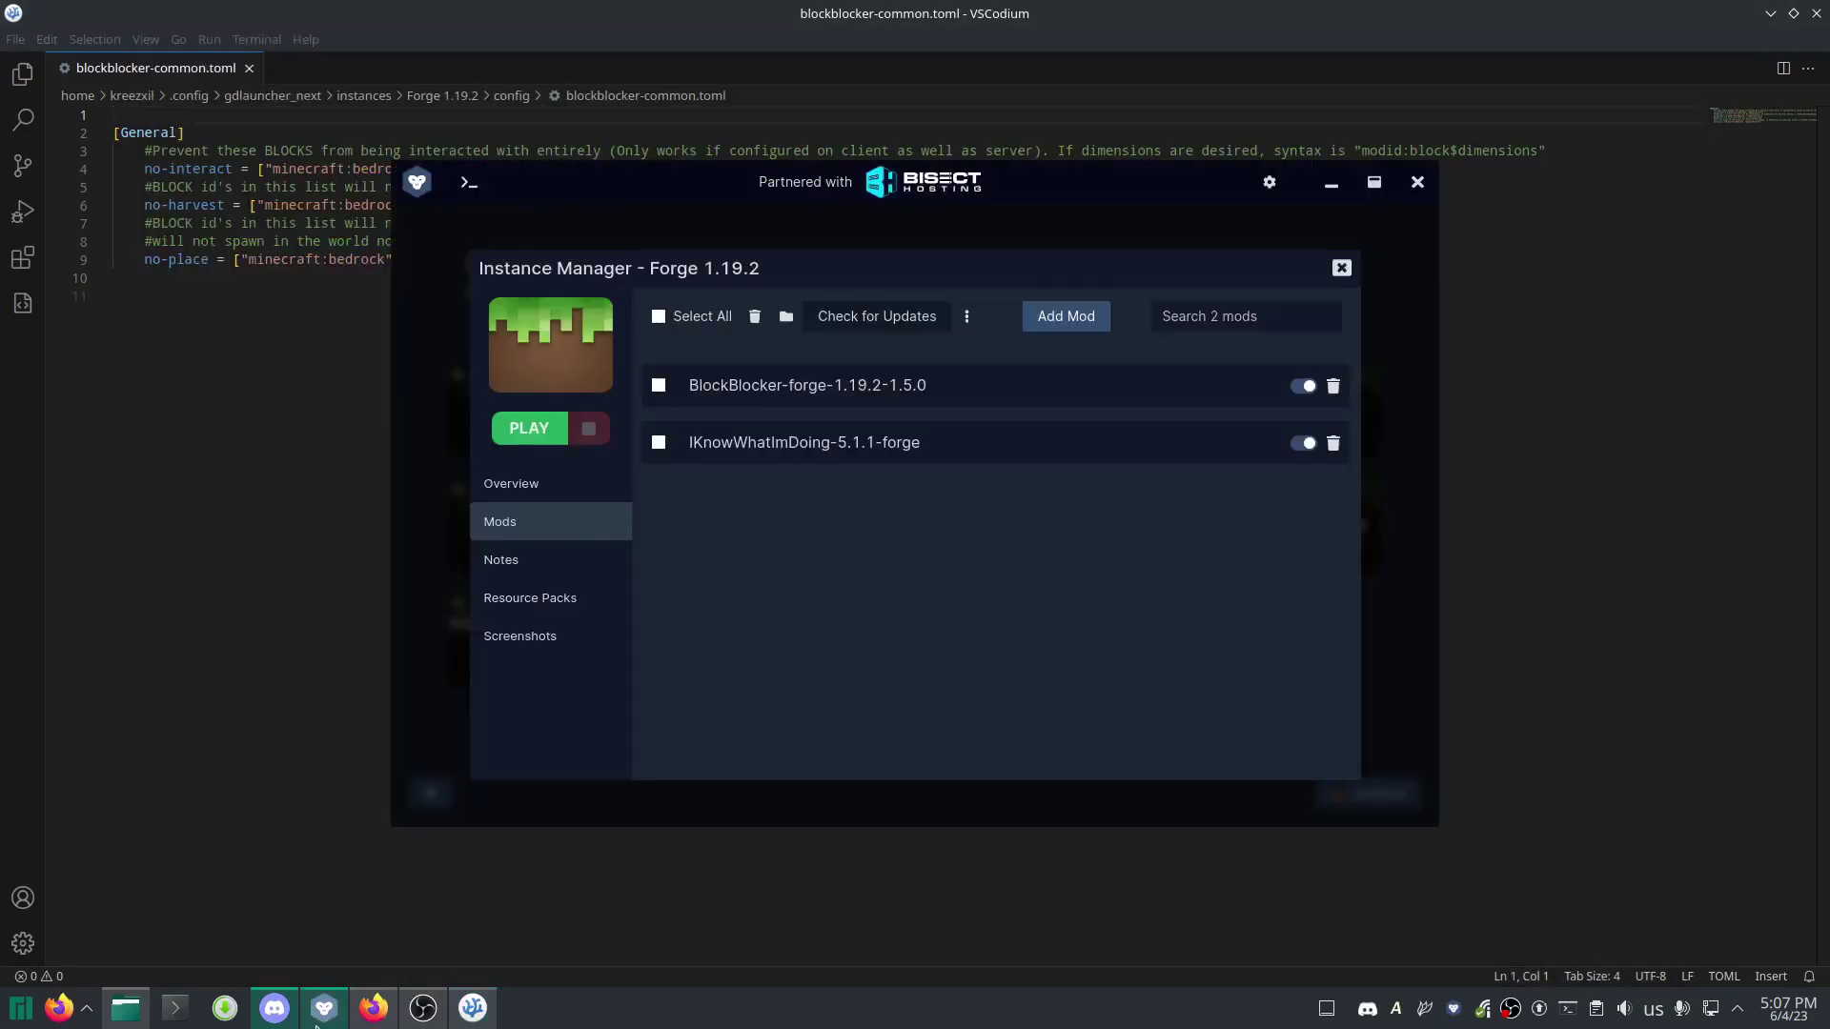
Launch the Forge 1.19.2 instance and load the first singleplayer world.
click(534, 433)
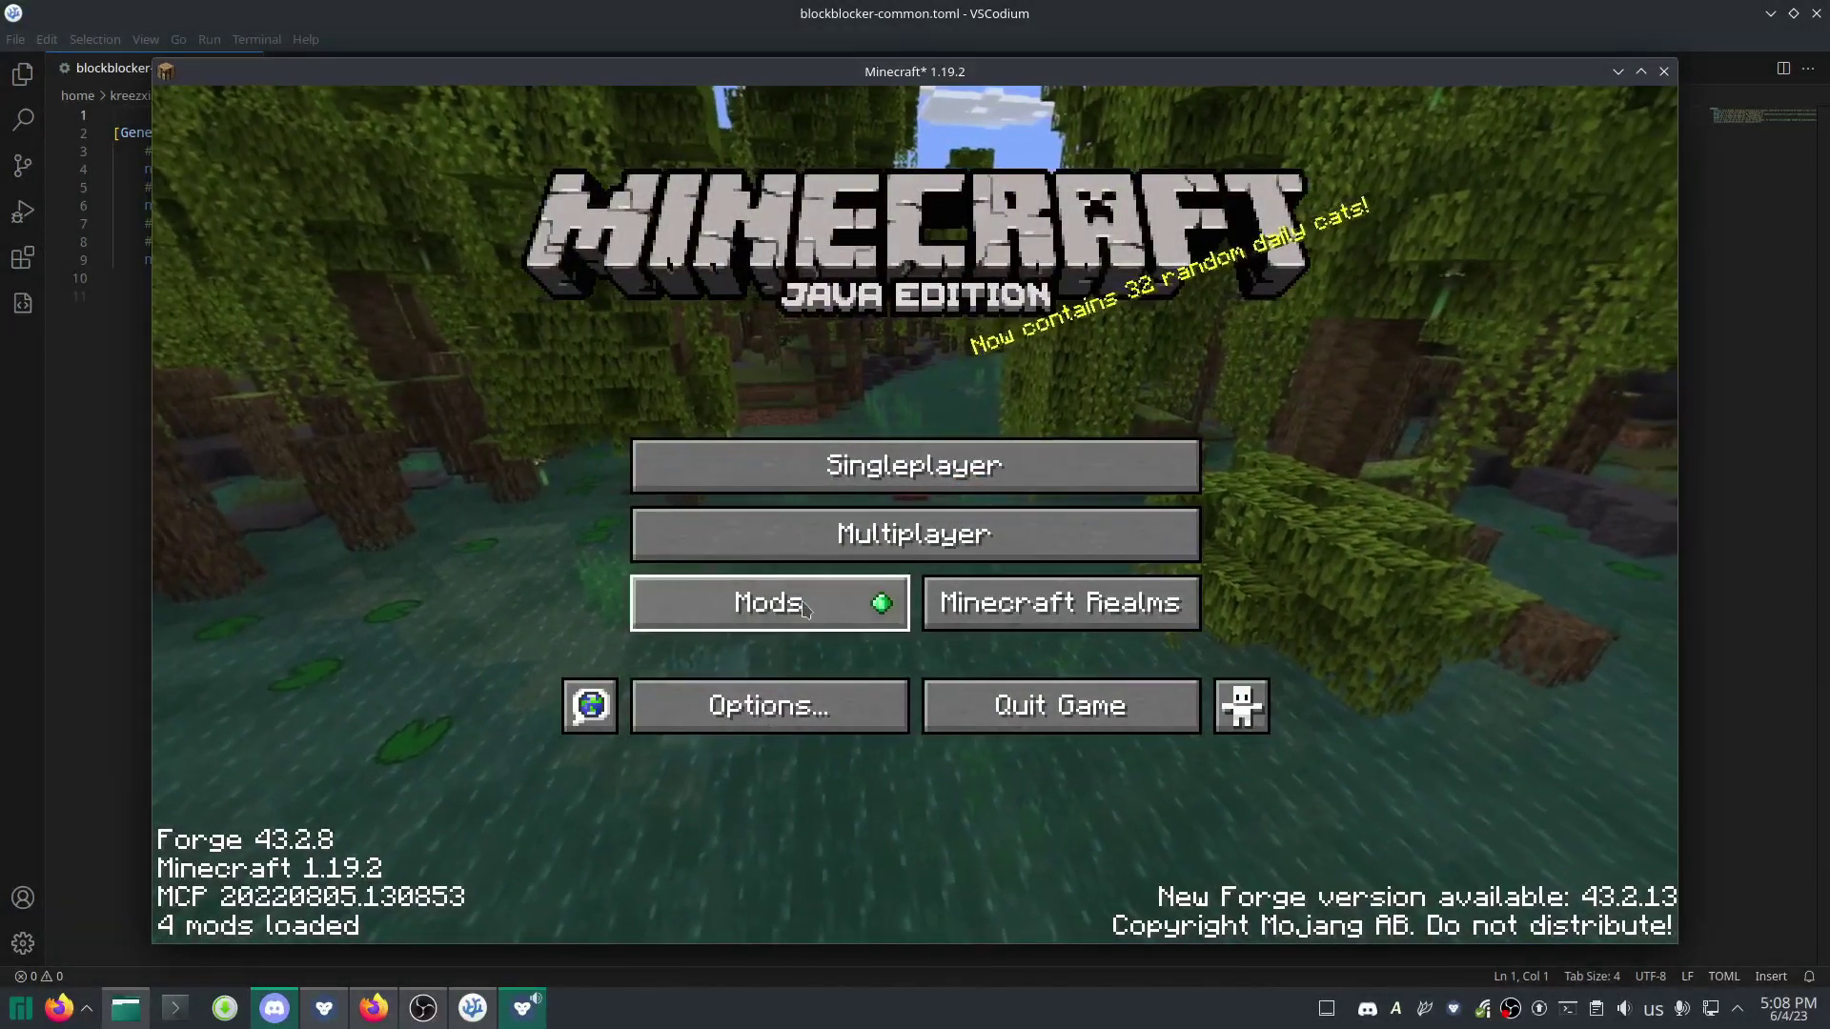
click(849, 467)
click(593, 288)
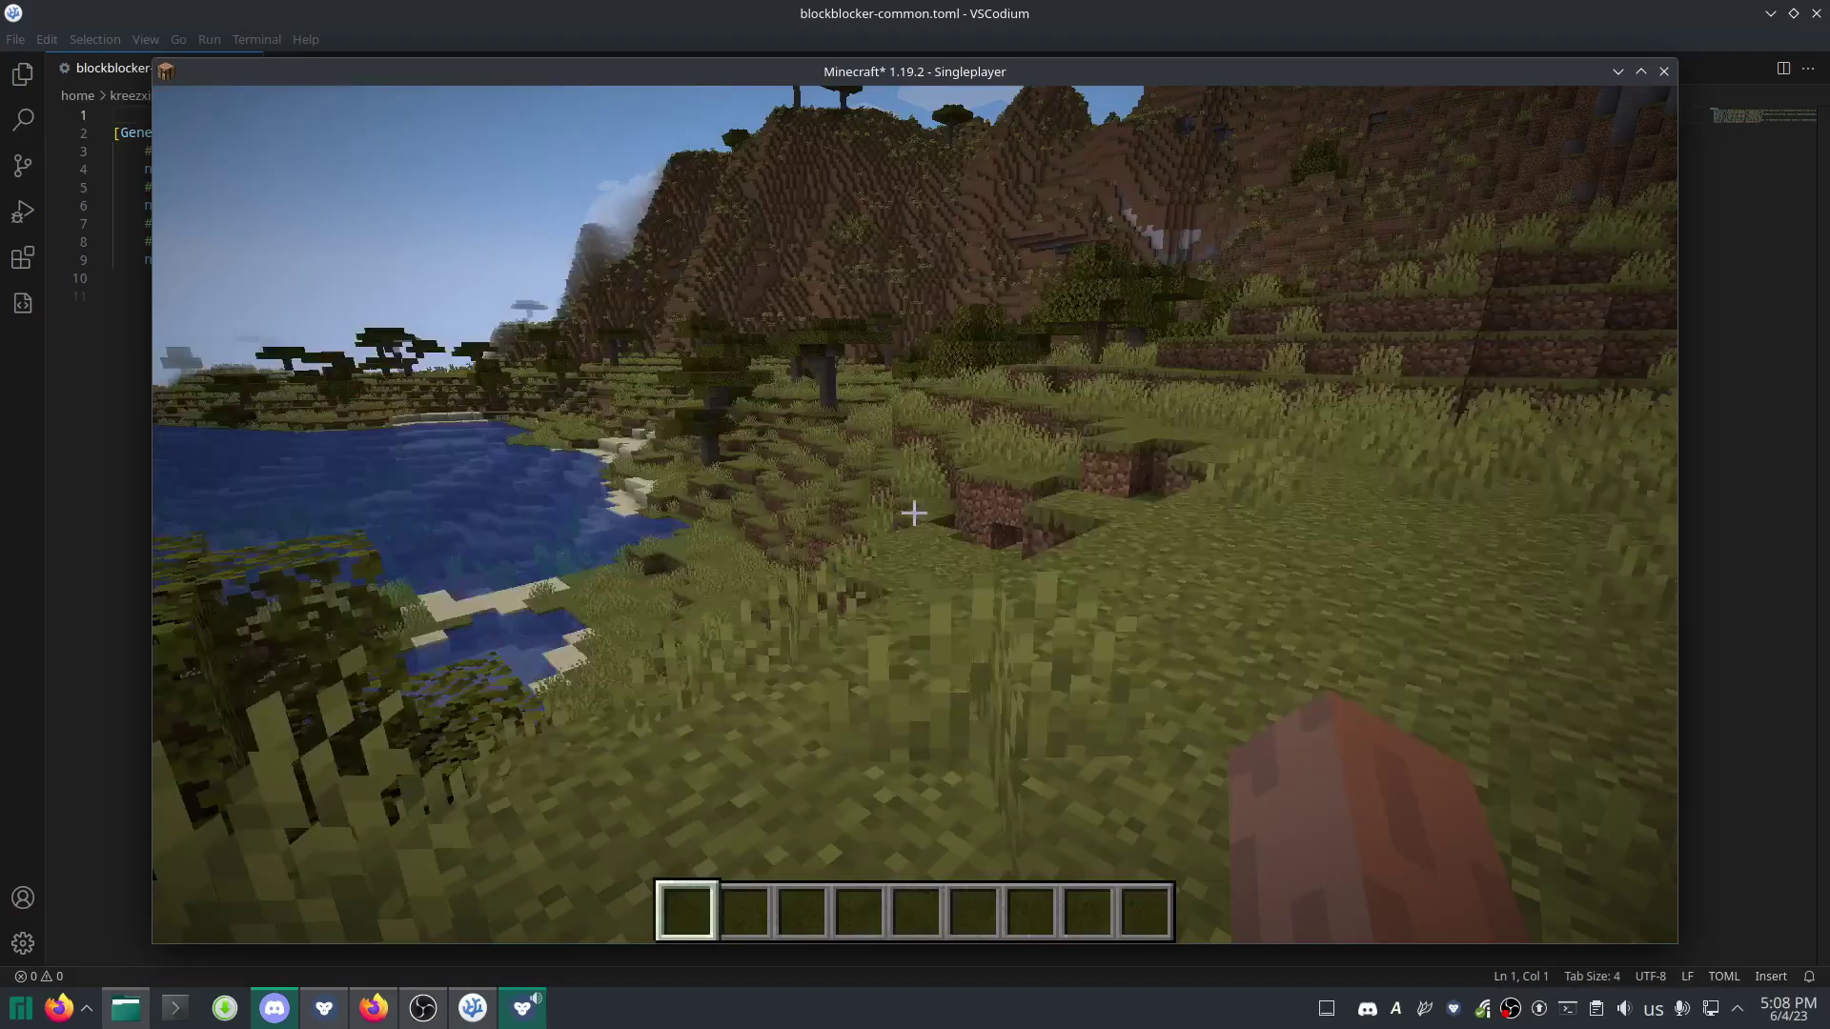
mouse_move(914, 513)
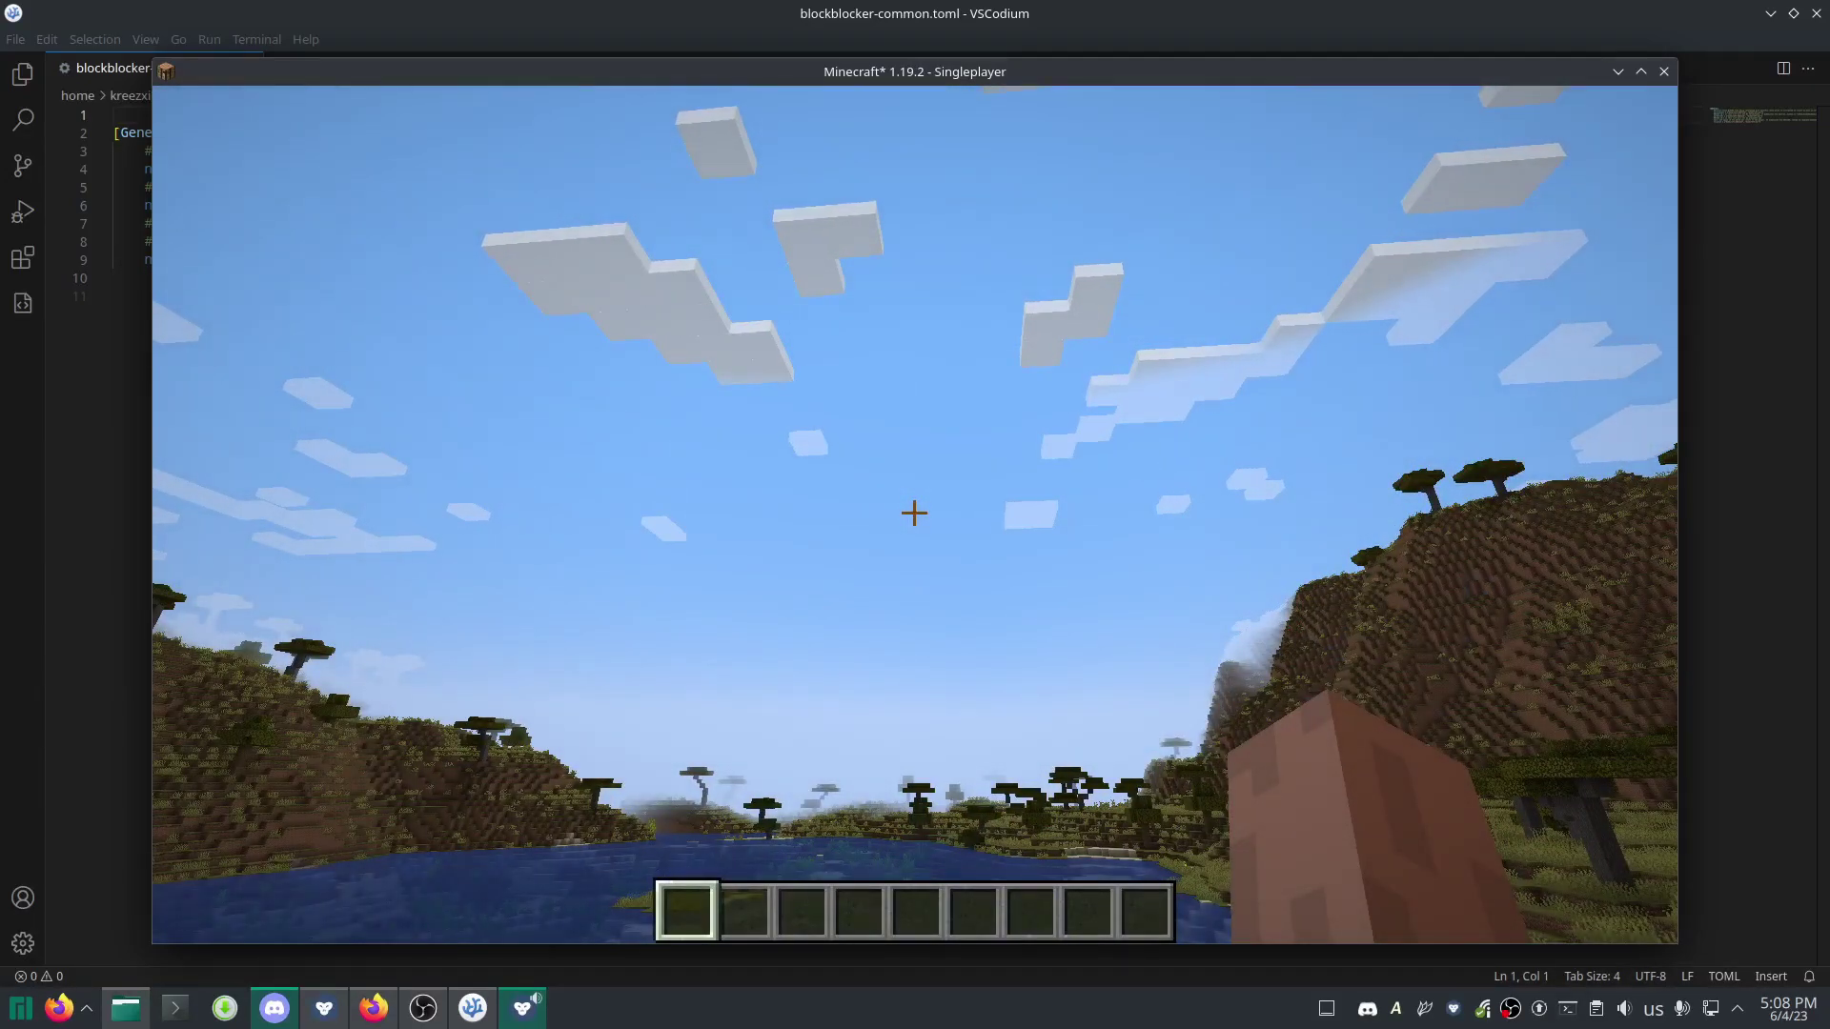
Show advanced tooltips and search the creative inventory for "craf" to look up the crafting table's block ID.
key(F3+h)
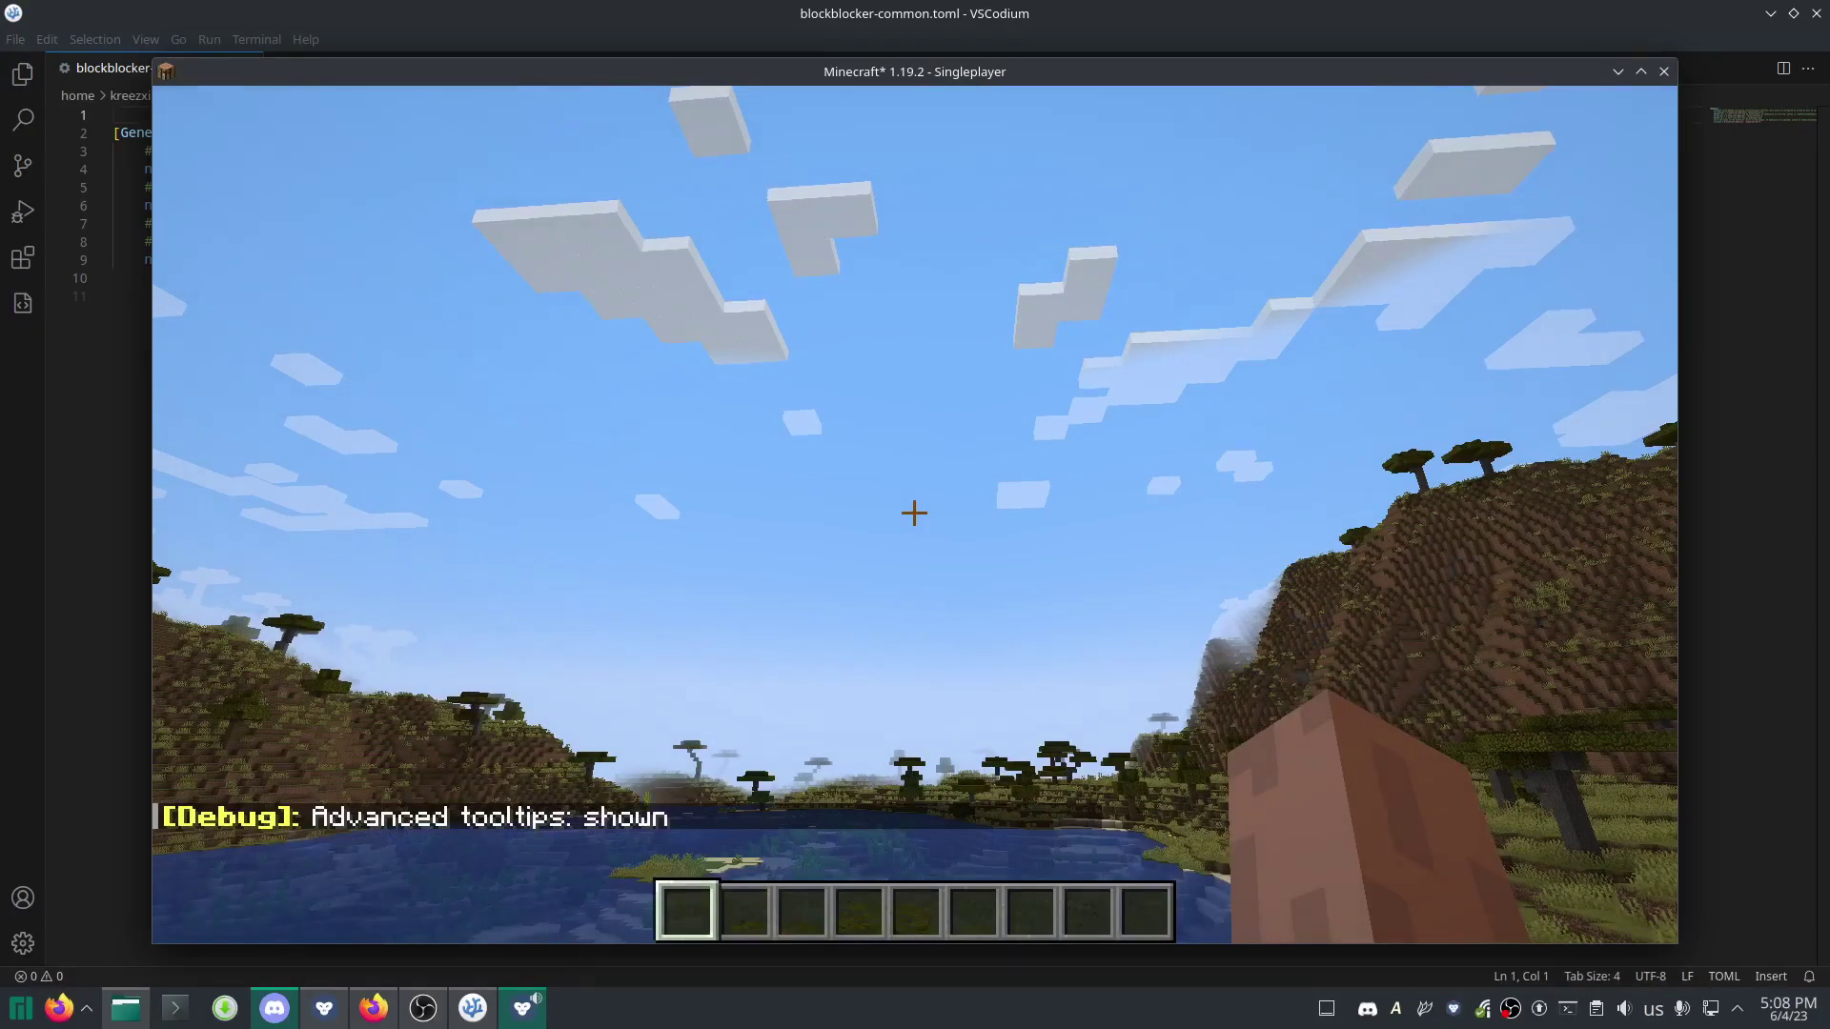
key(e)
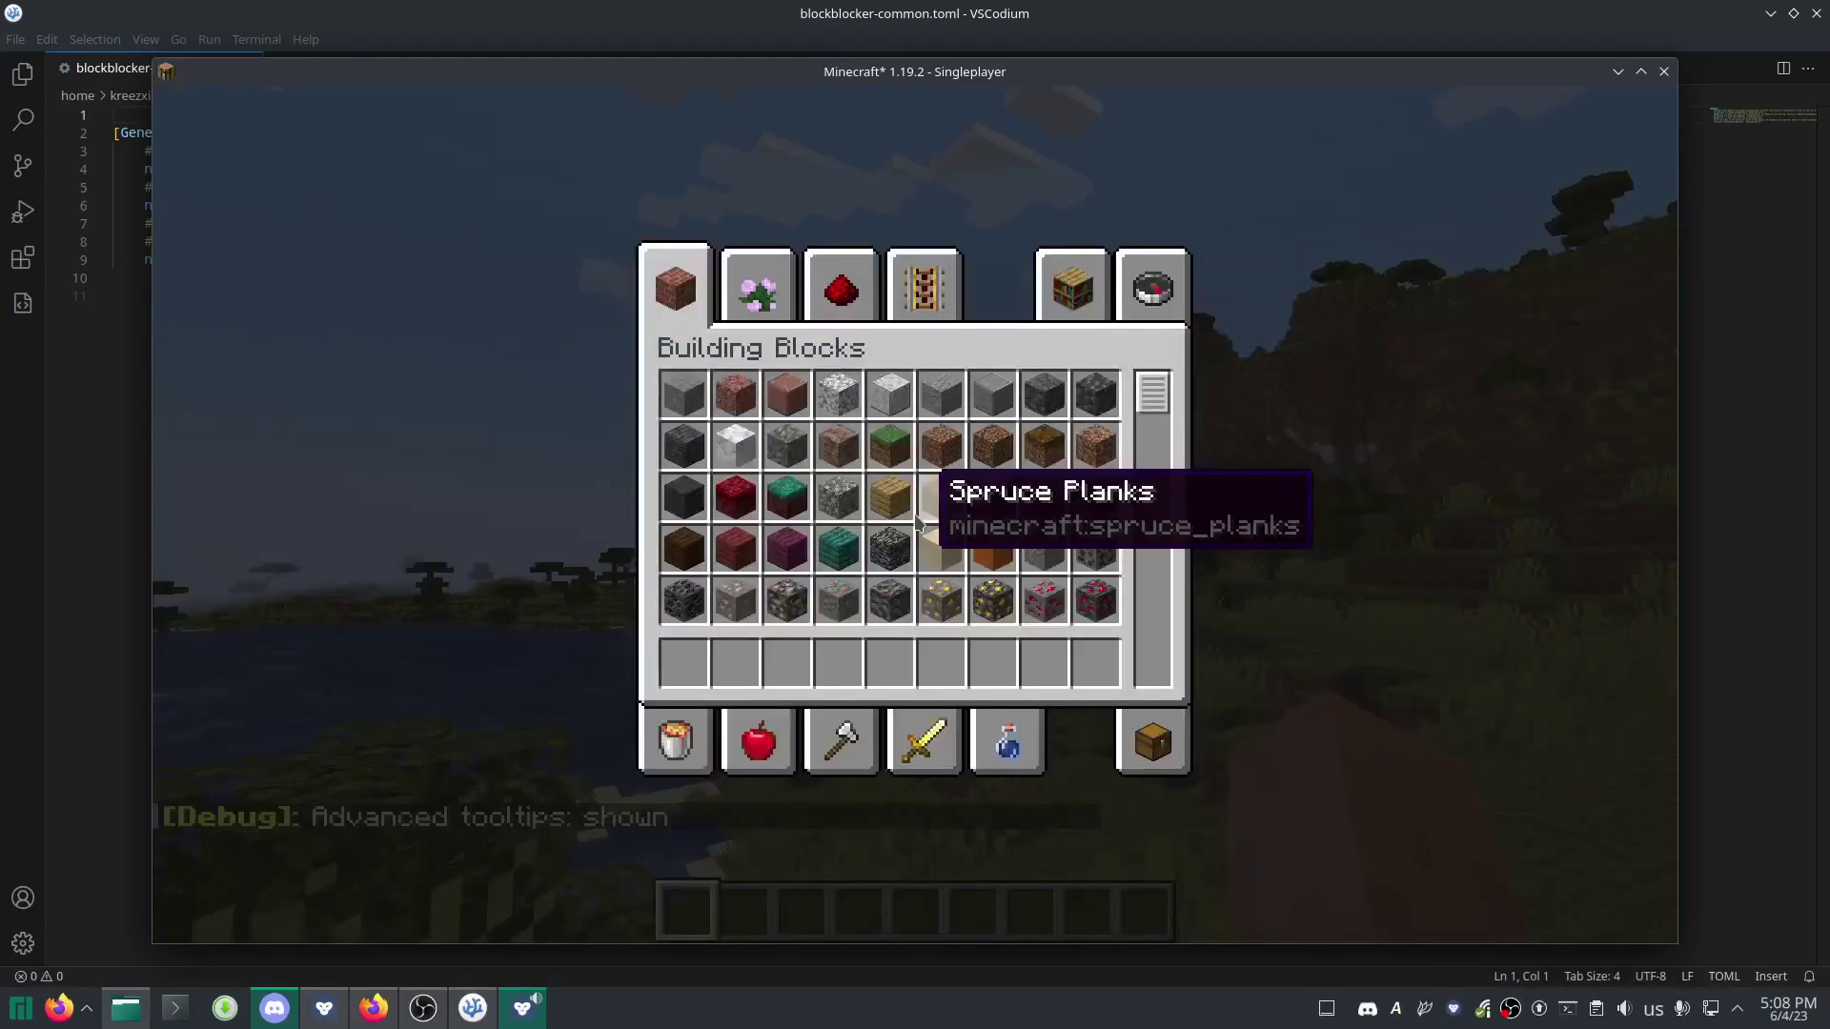
click(1149, 308)
text(craf)
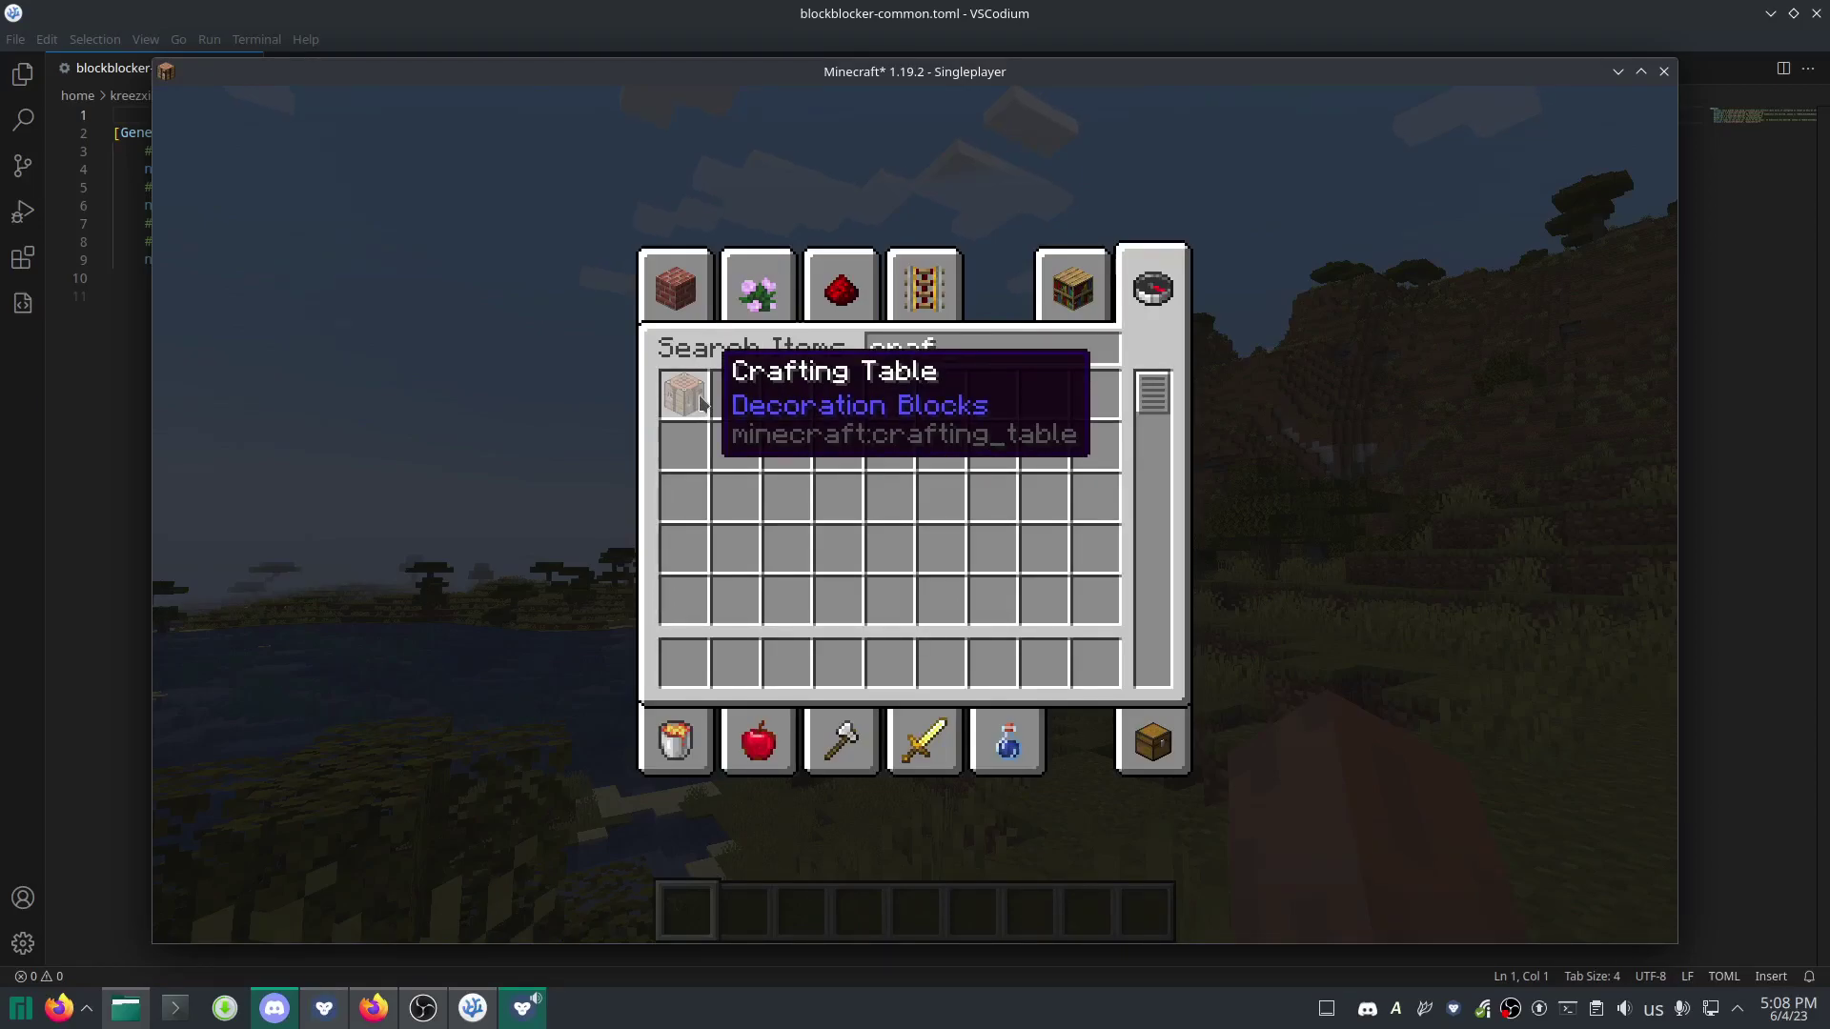
In VSCodium, add "minecraft:crafting_table" to the end of the no-place list in blockblocker-common.toml.
click(471, 1006)
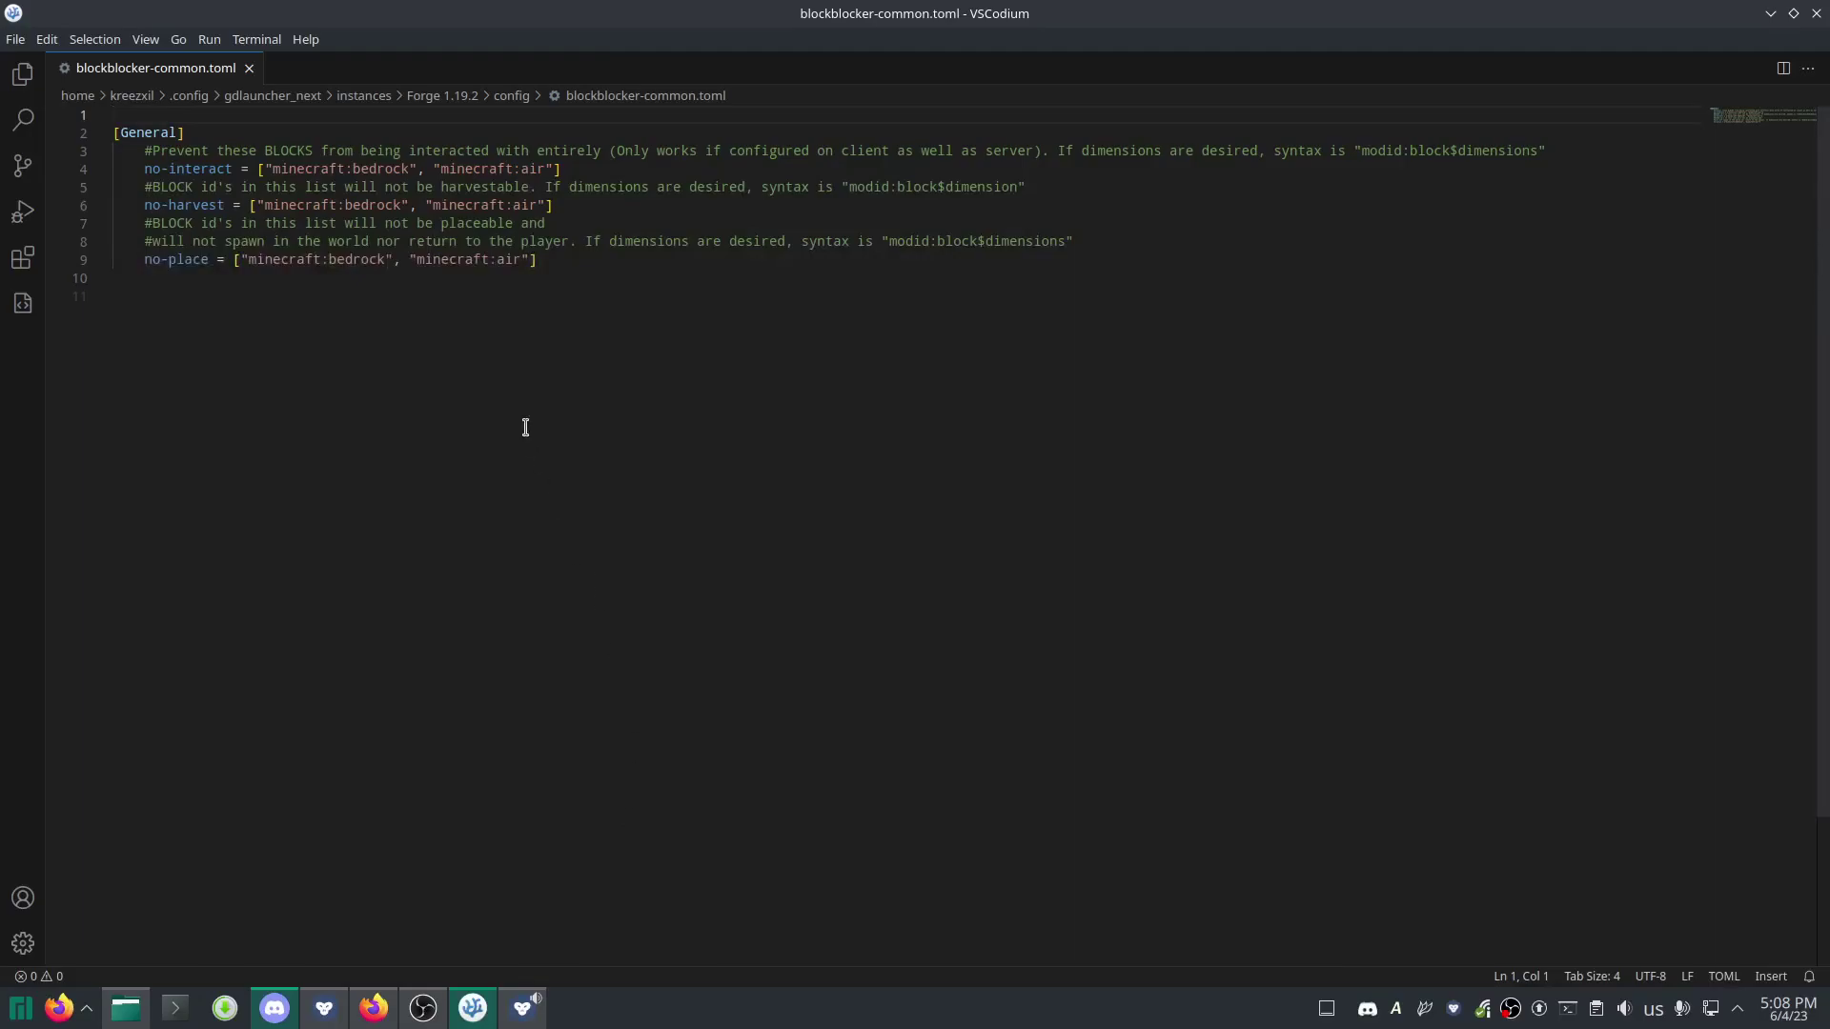
click(528, 261)
text(,"minecraft:crafting_t)
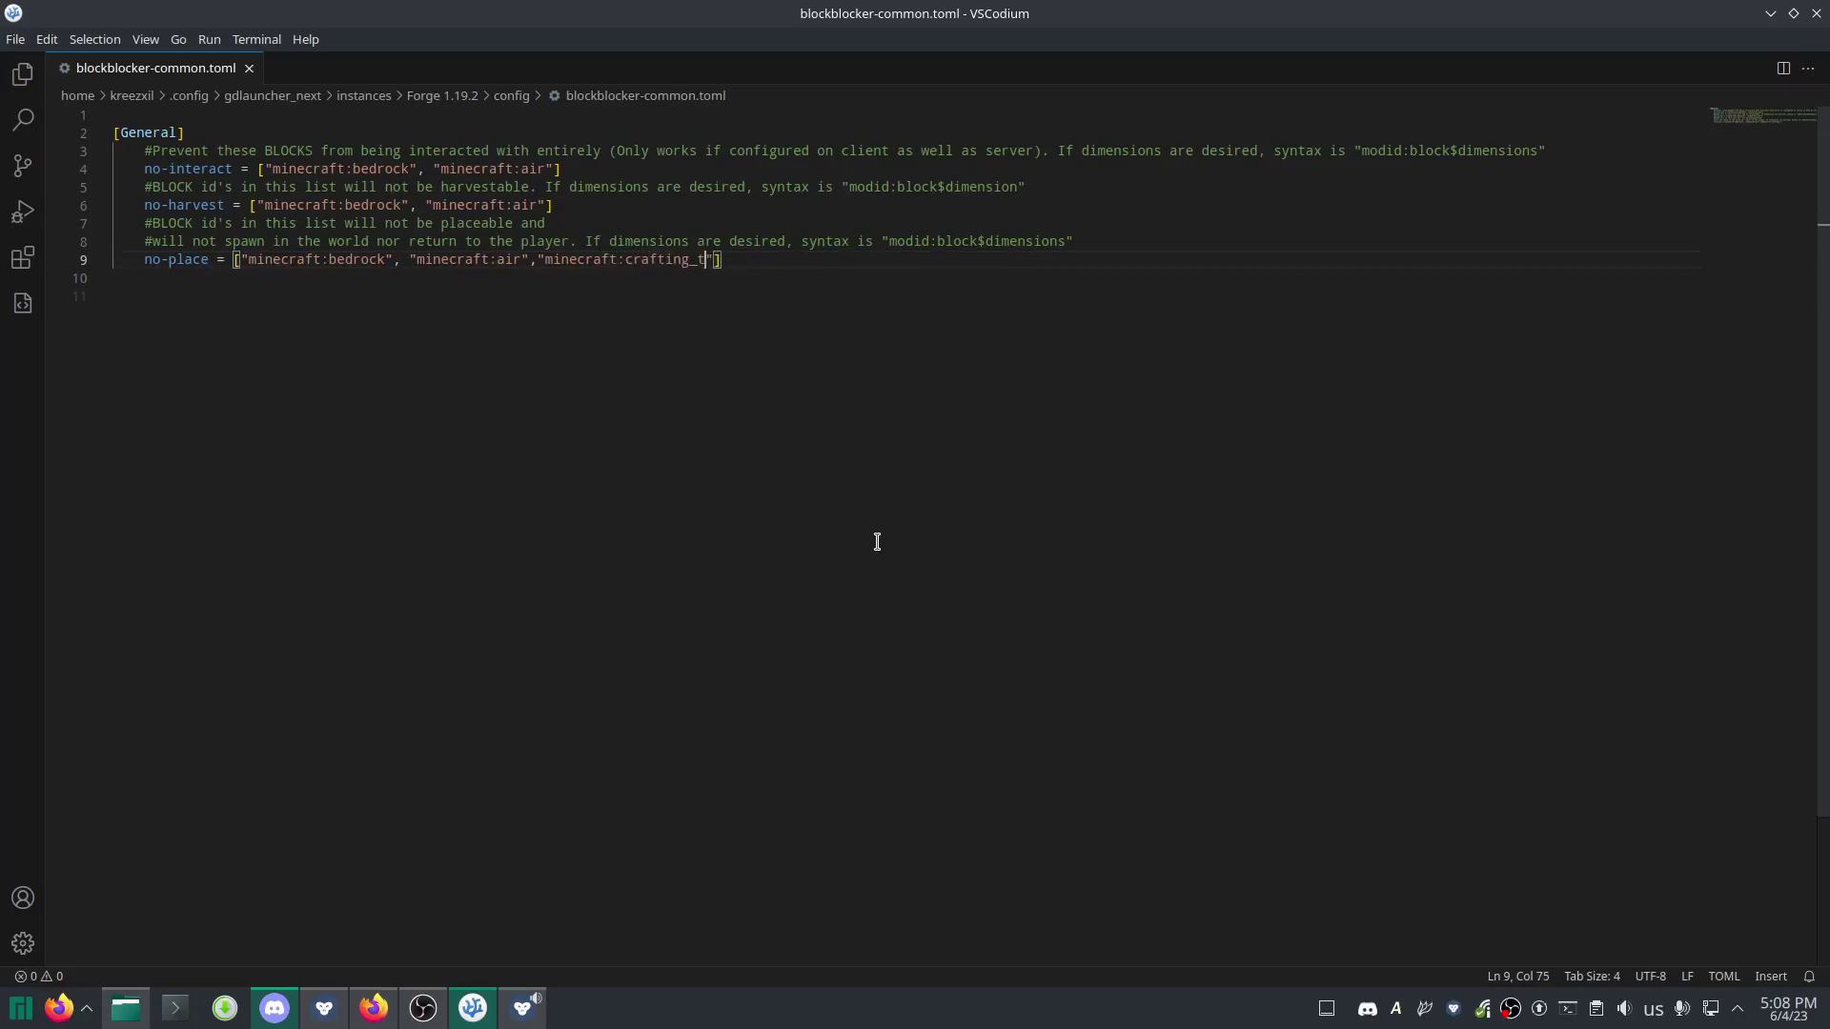
text(able)
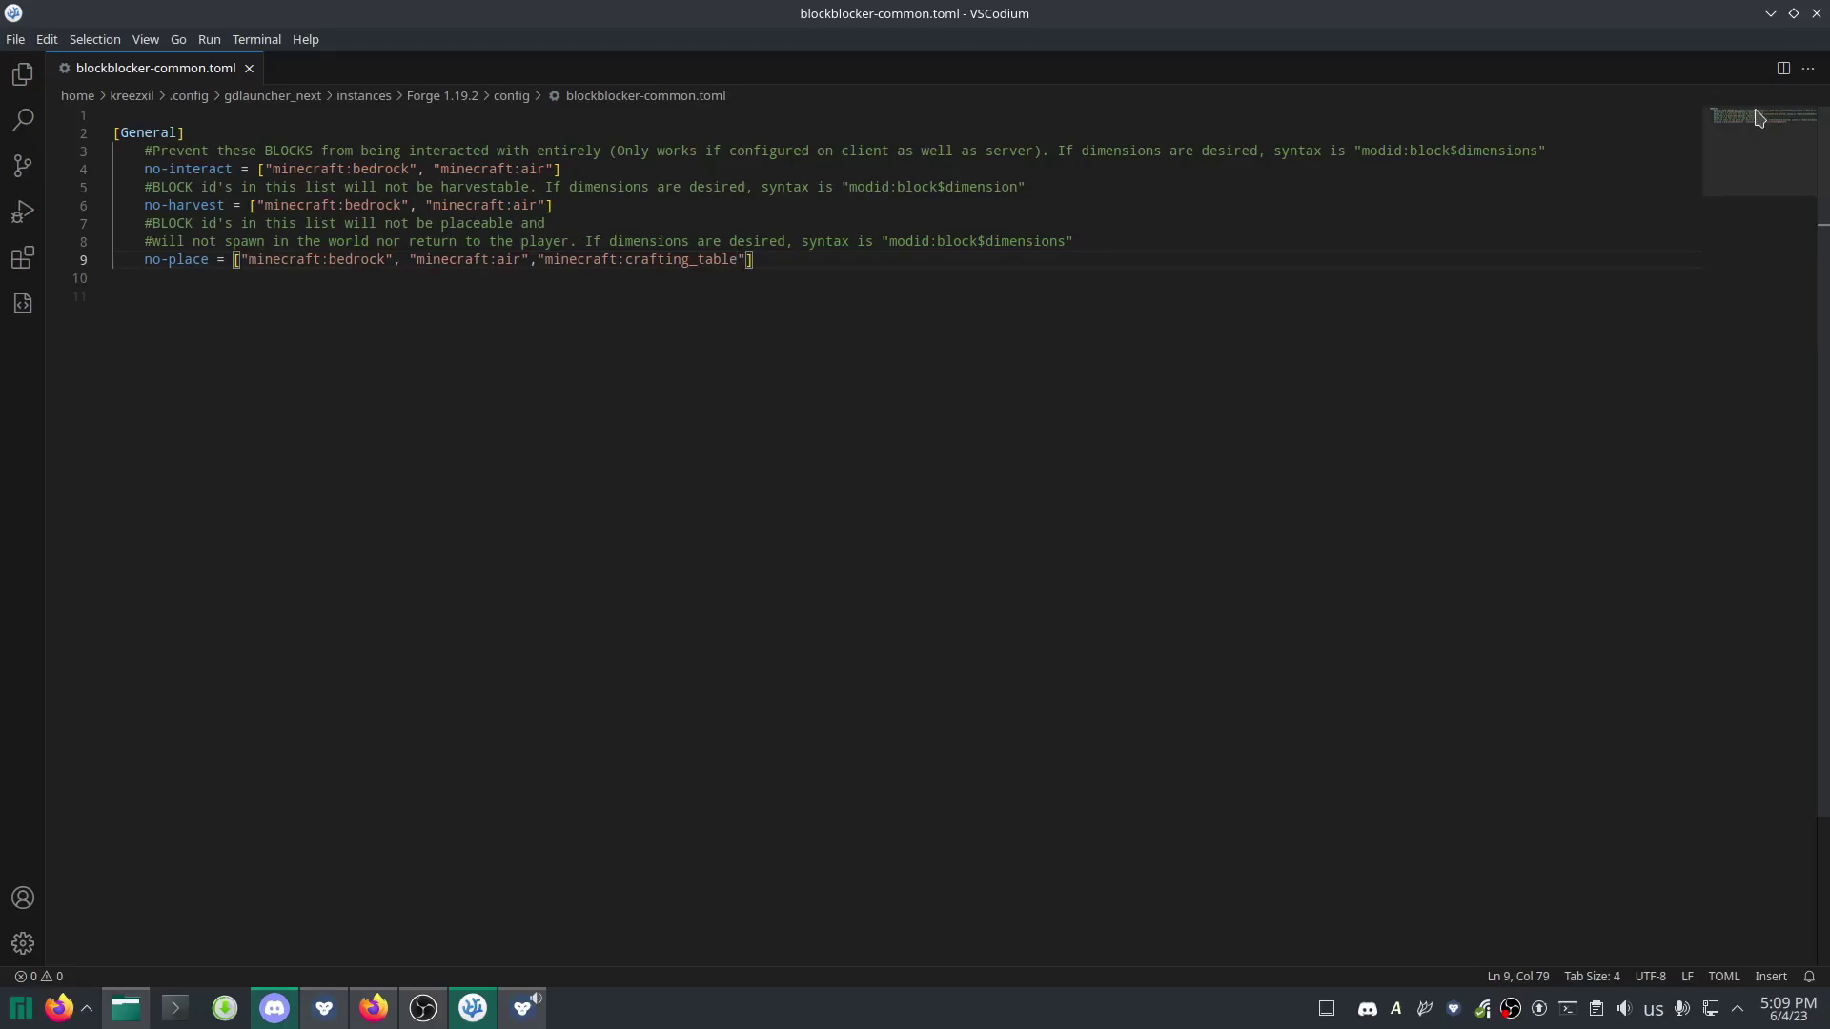
Switch back to Minecraft, close the inventory and run the /reload command.
click(518, 1017)
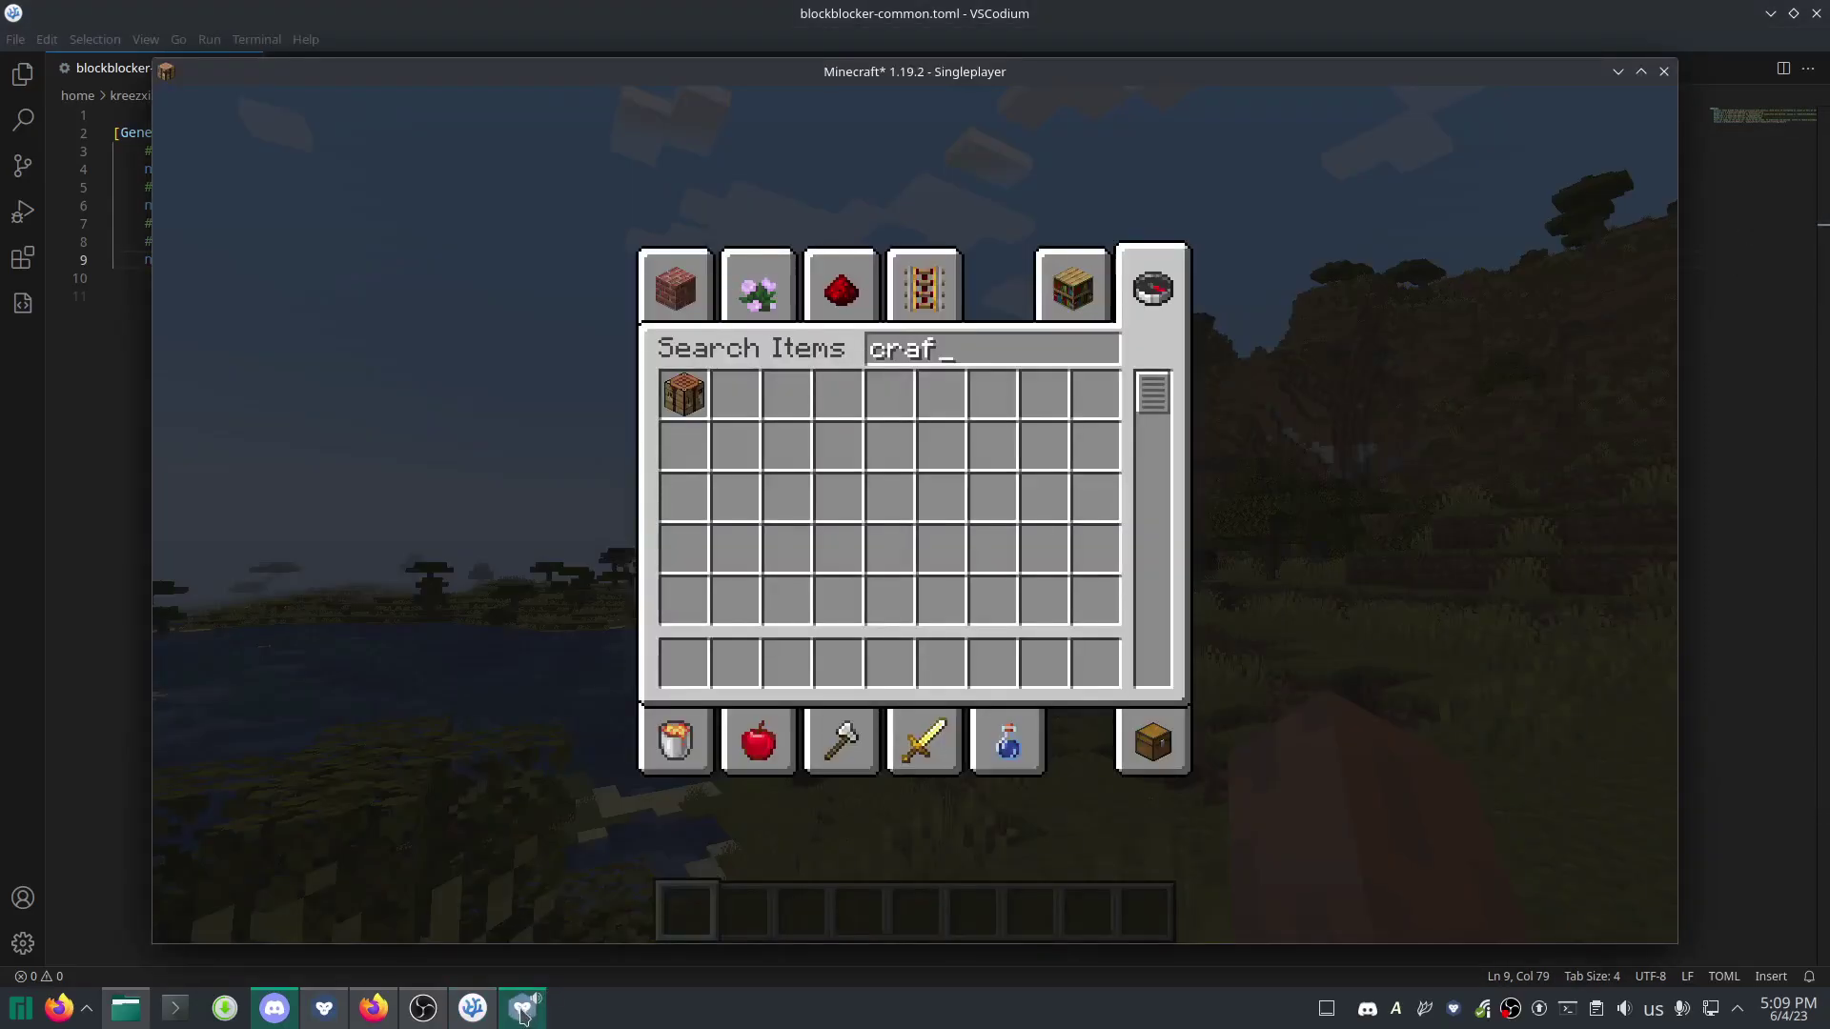
key(ctrl+a)
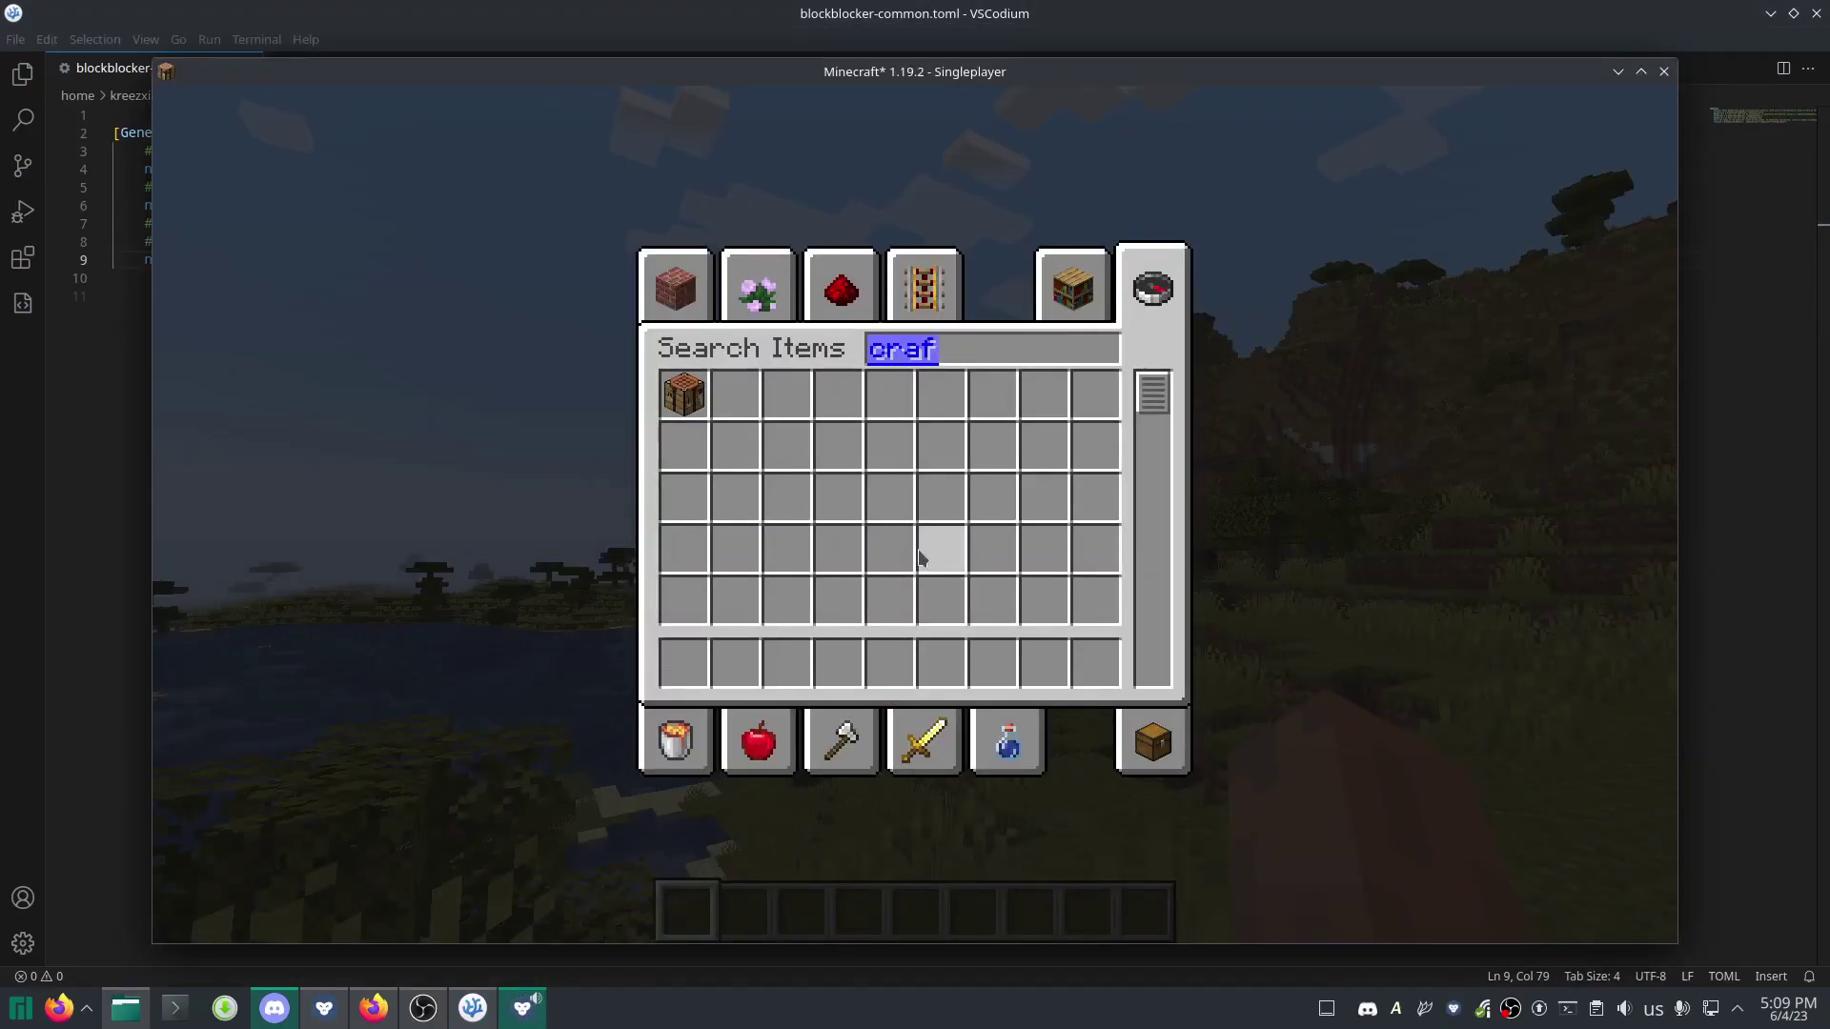
key(Escape)
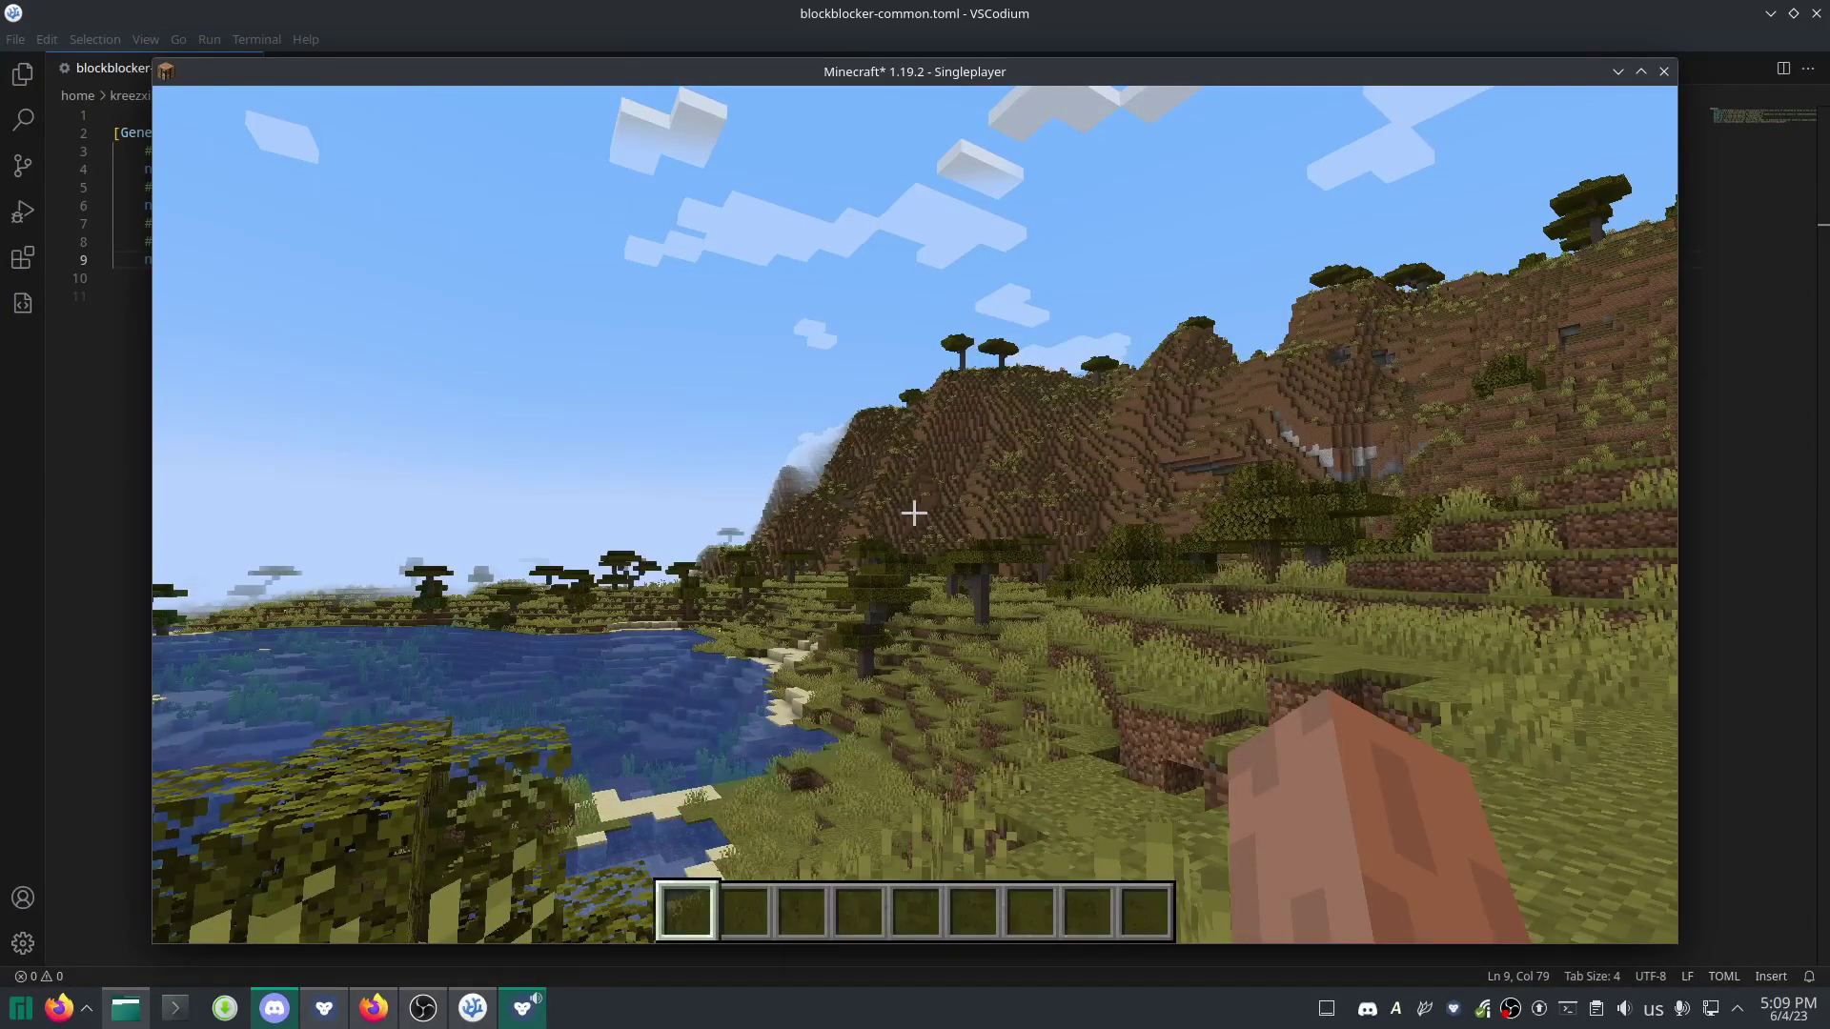
key(F3+h)
text(/reload)
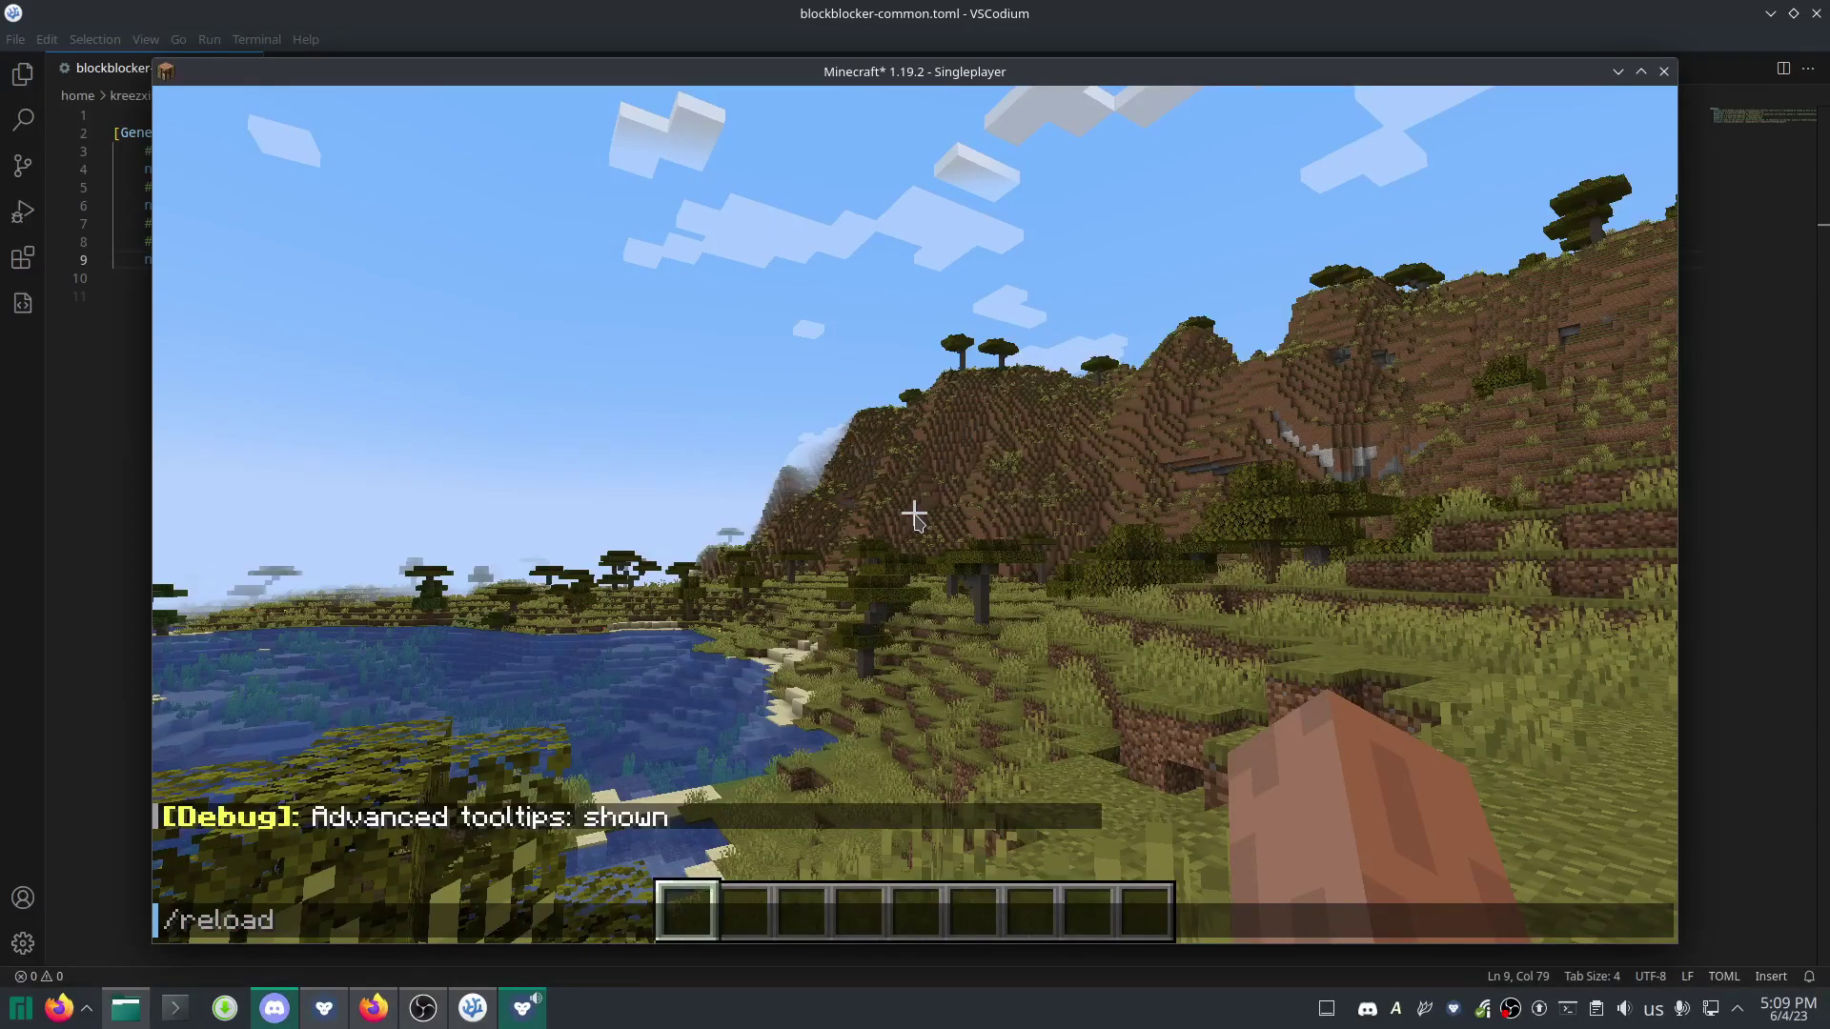
key(Return)
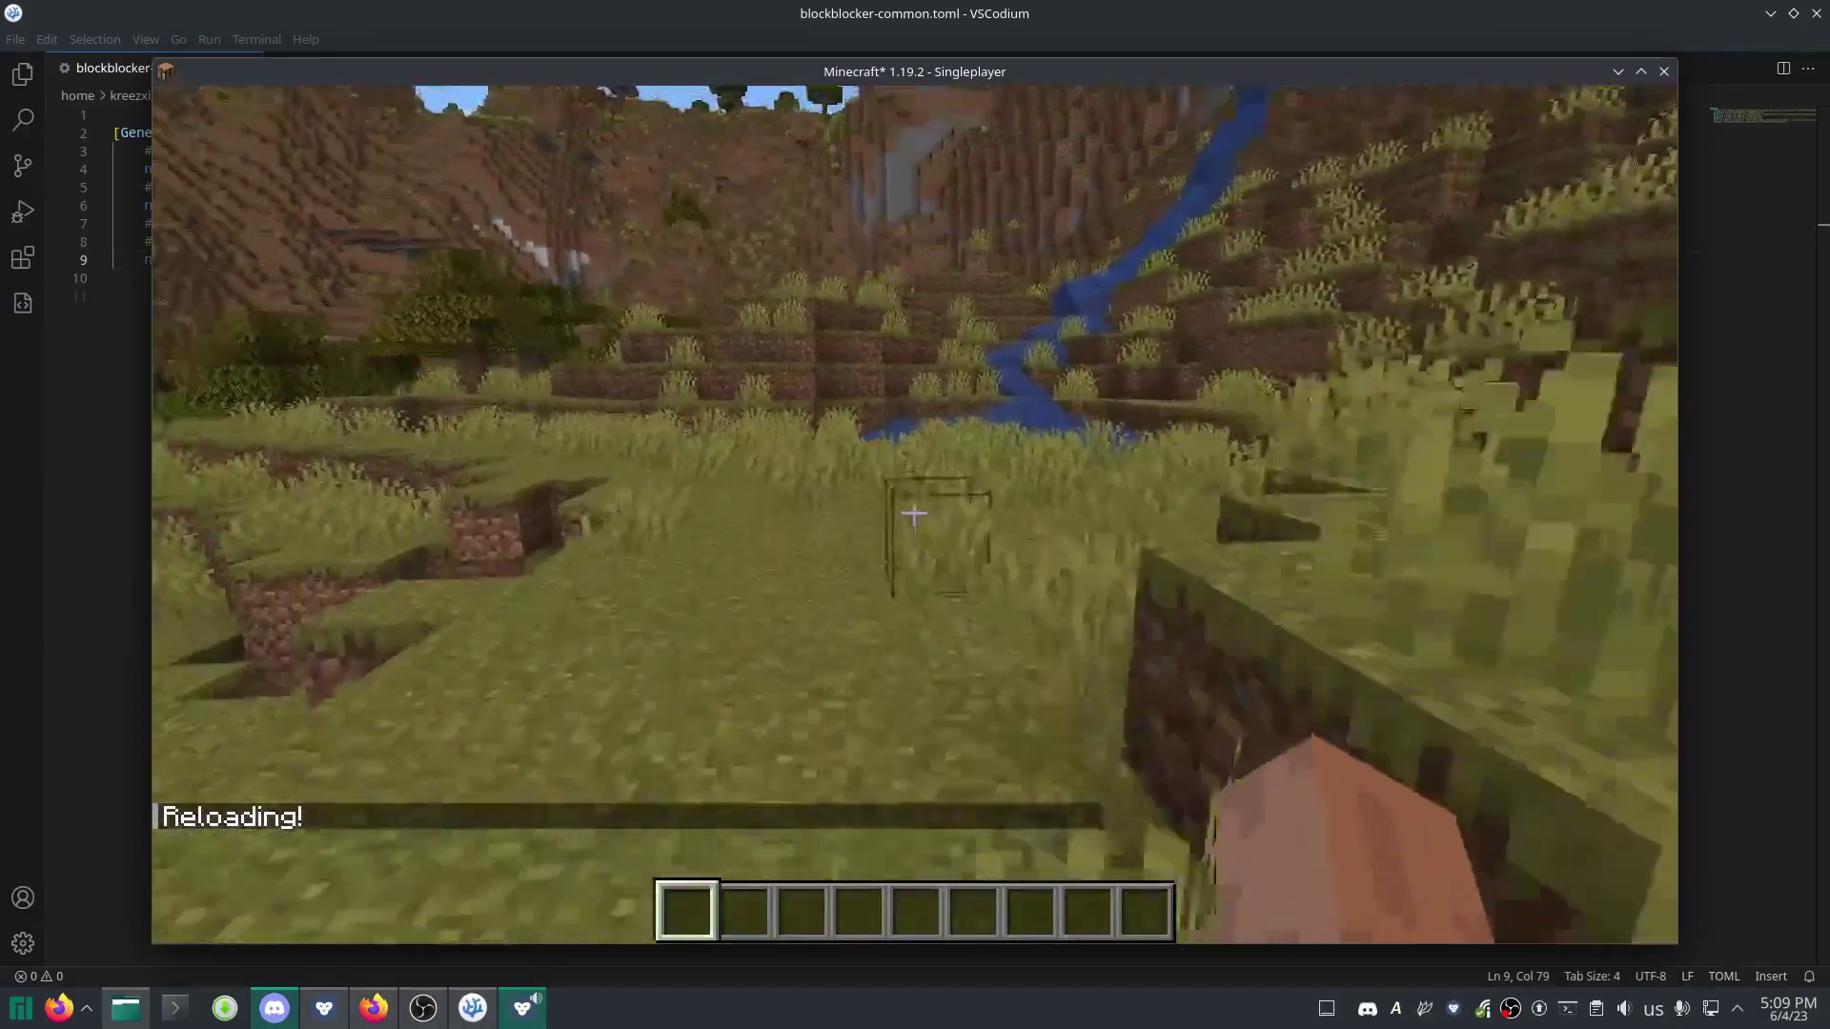
Search the creative inventory for "craft", put a Crafting Table in the first hotbar slot and place it on the grass.
key(e)
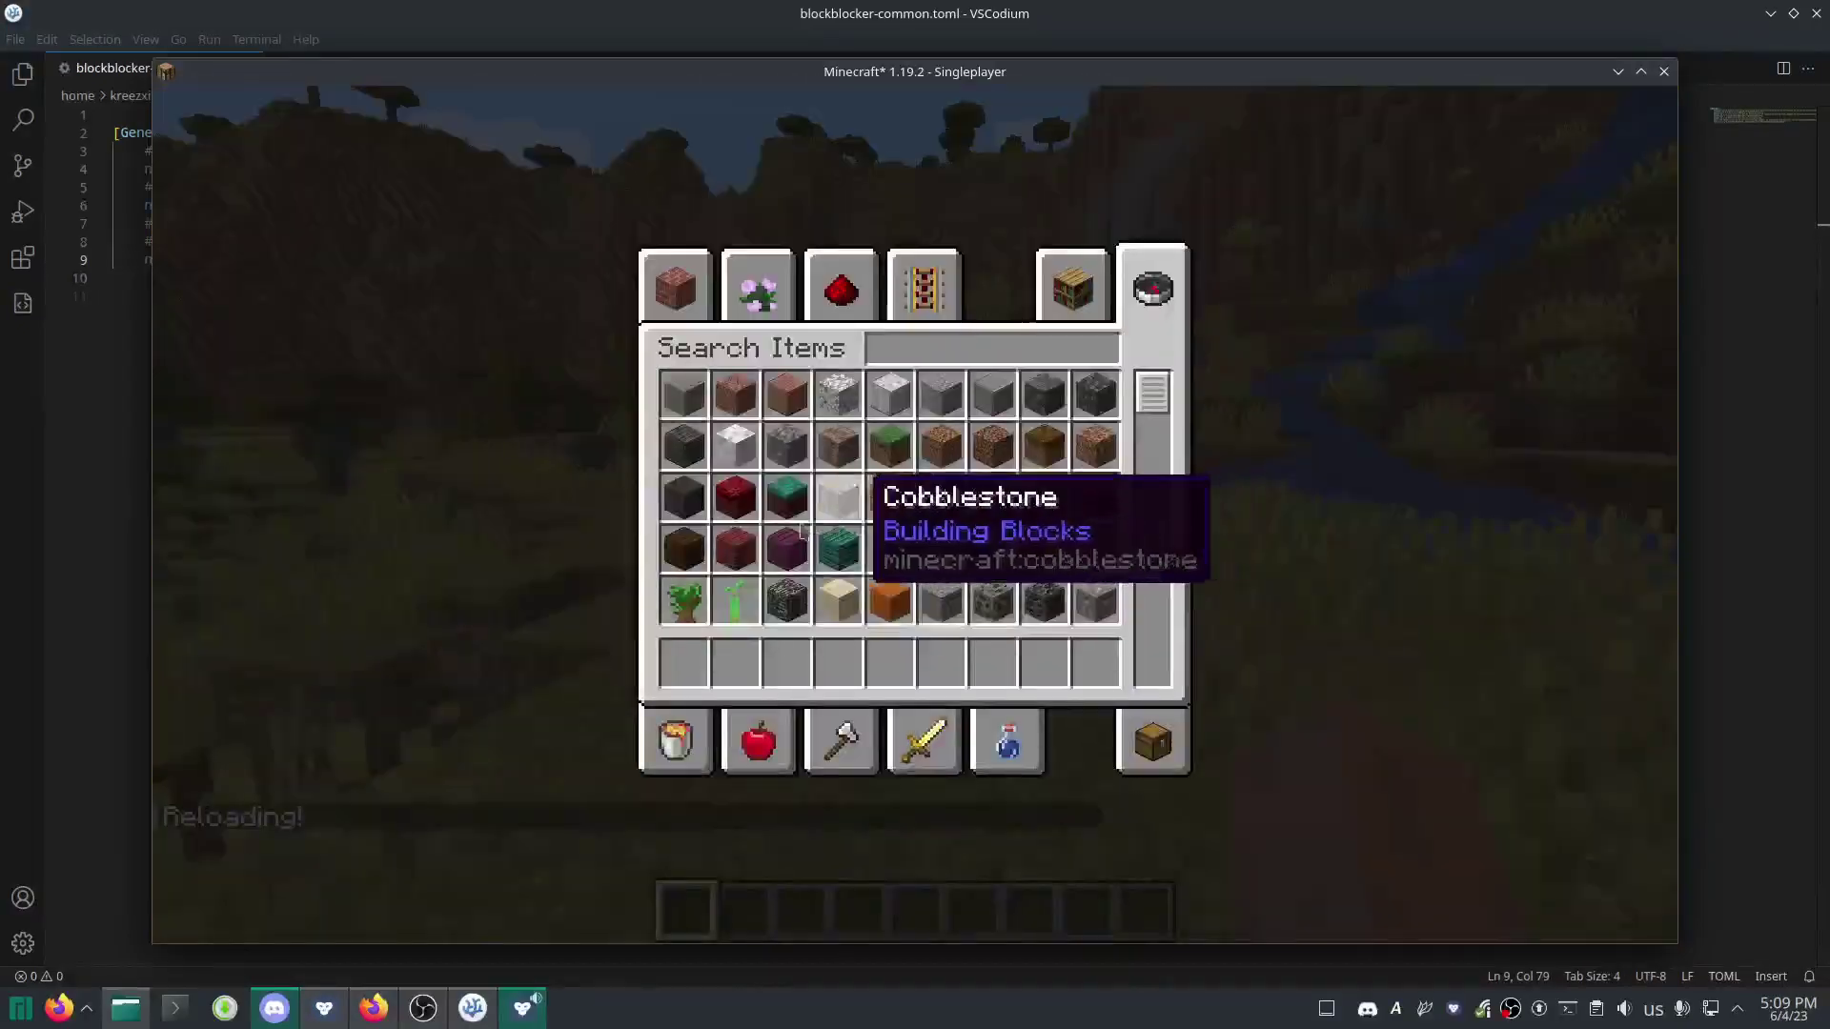
click(1071, 286)
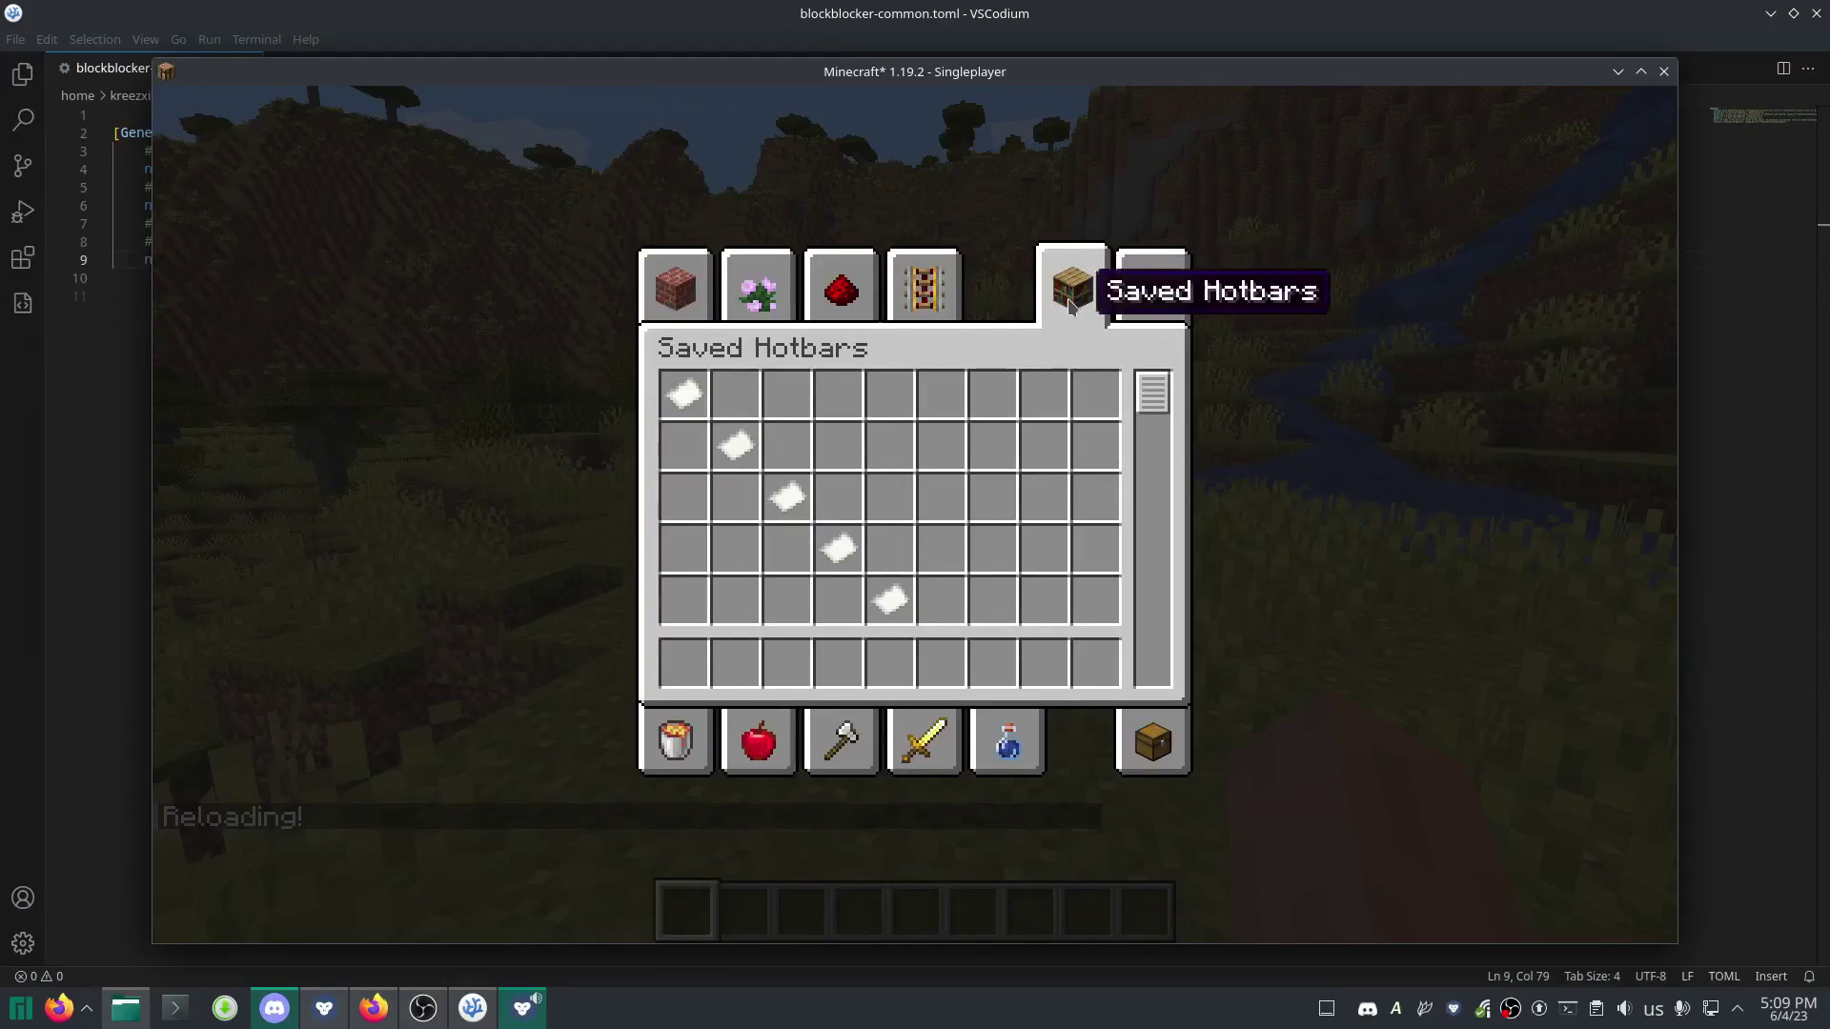
click(1149, 286)
text(craft)
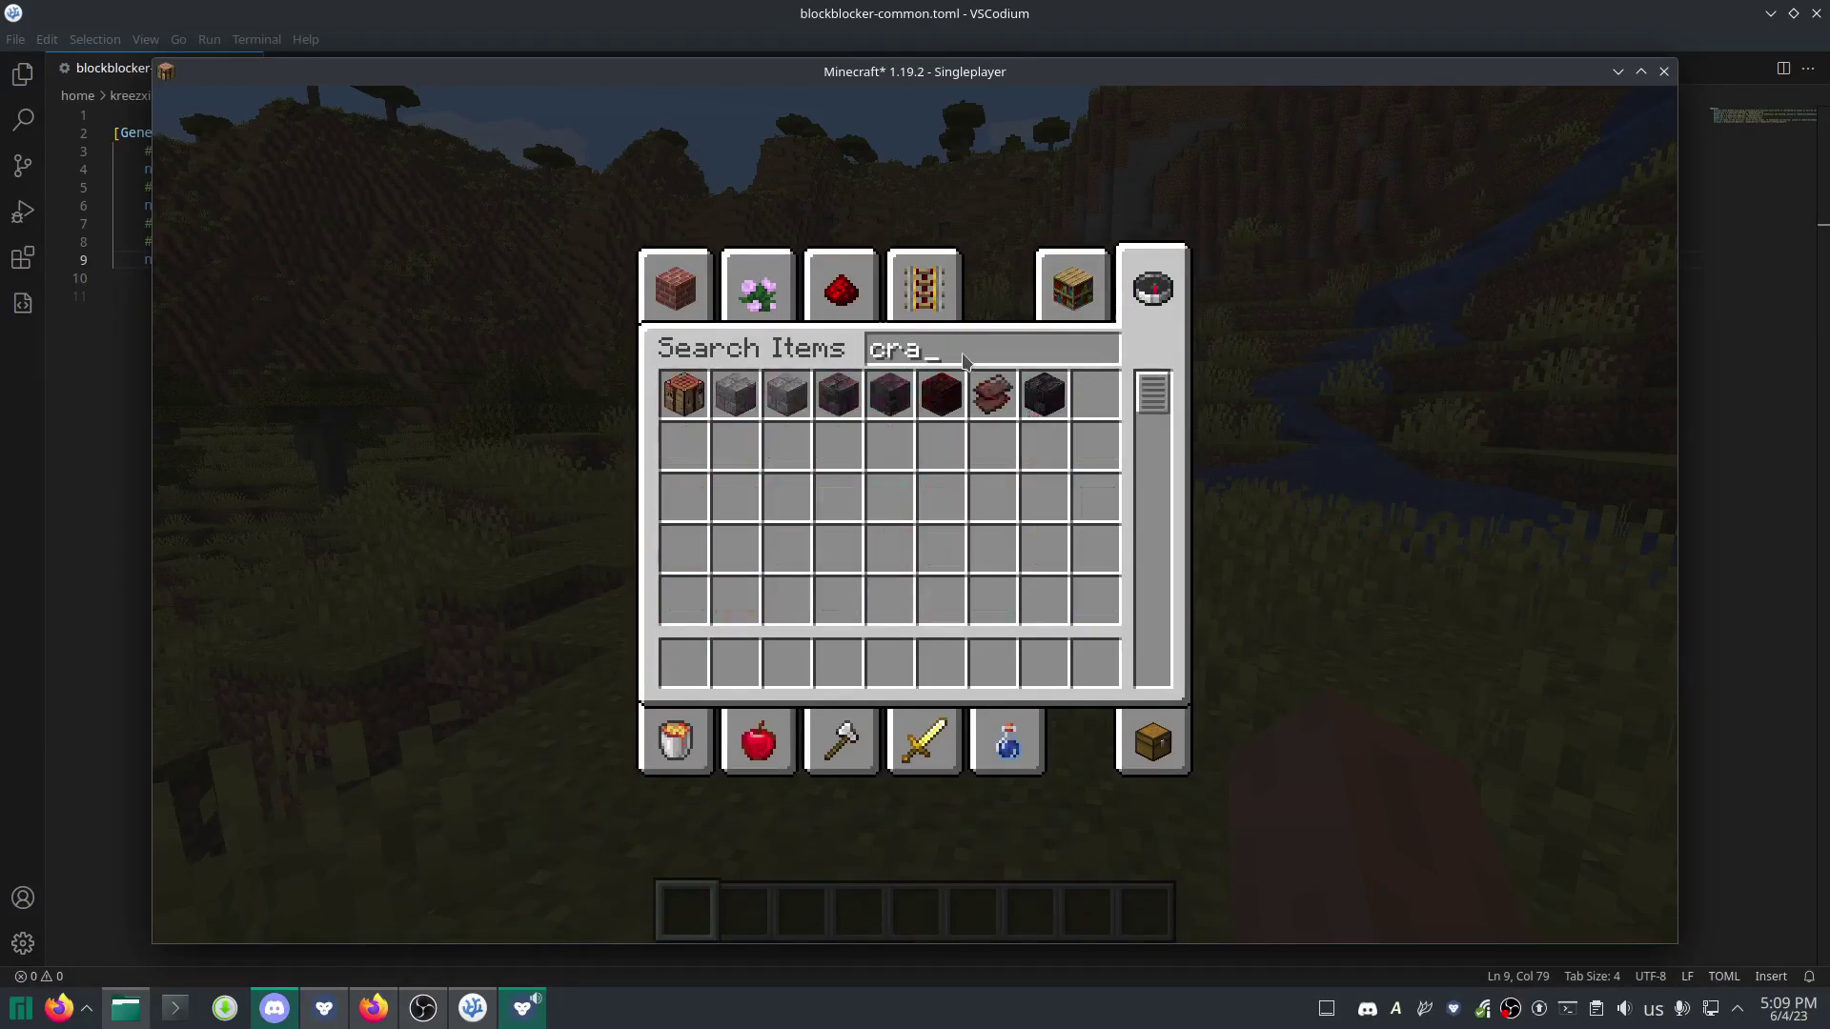
click(683, 395)
click(683, 663)
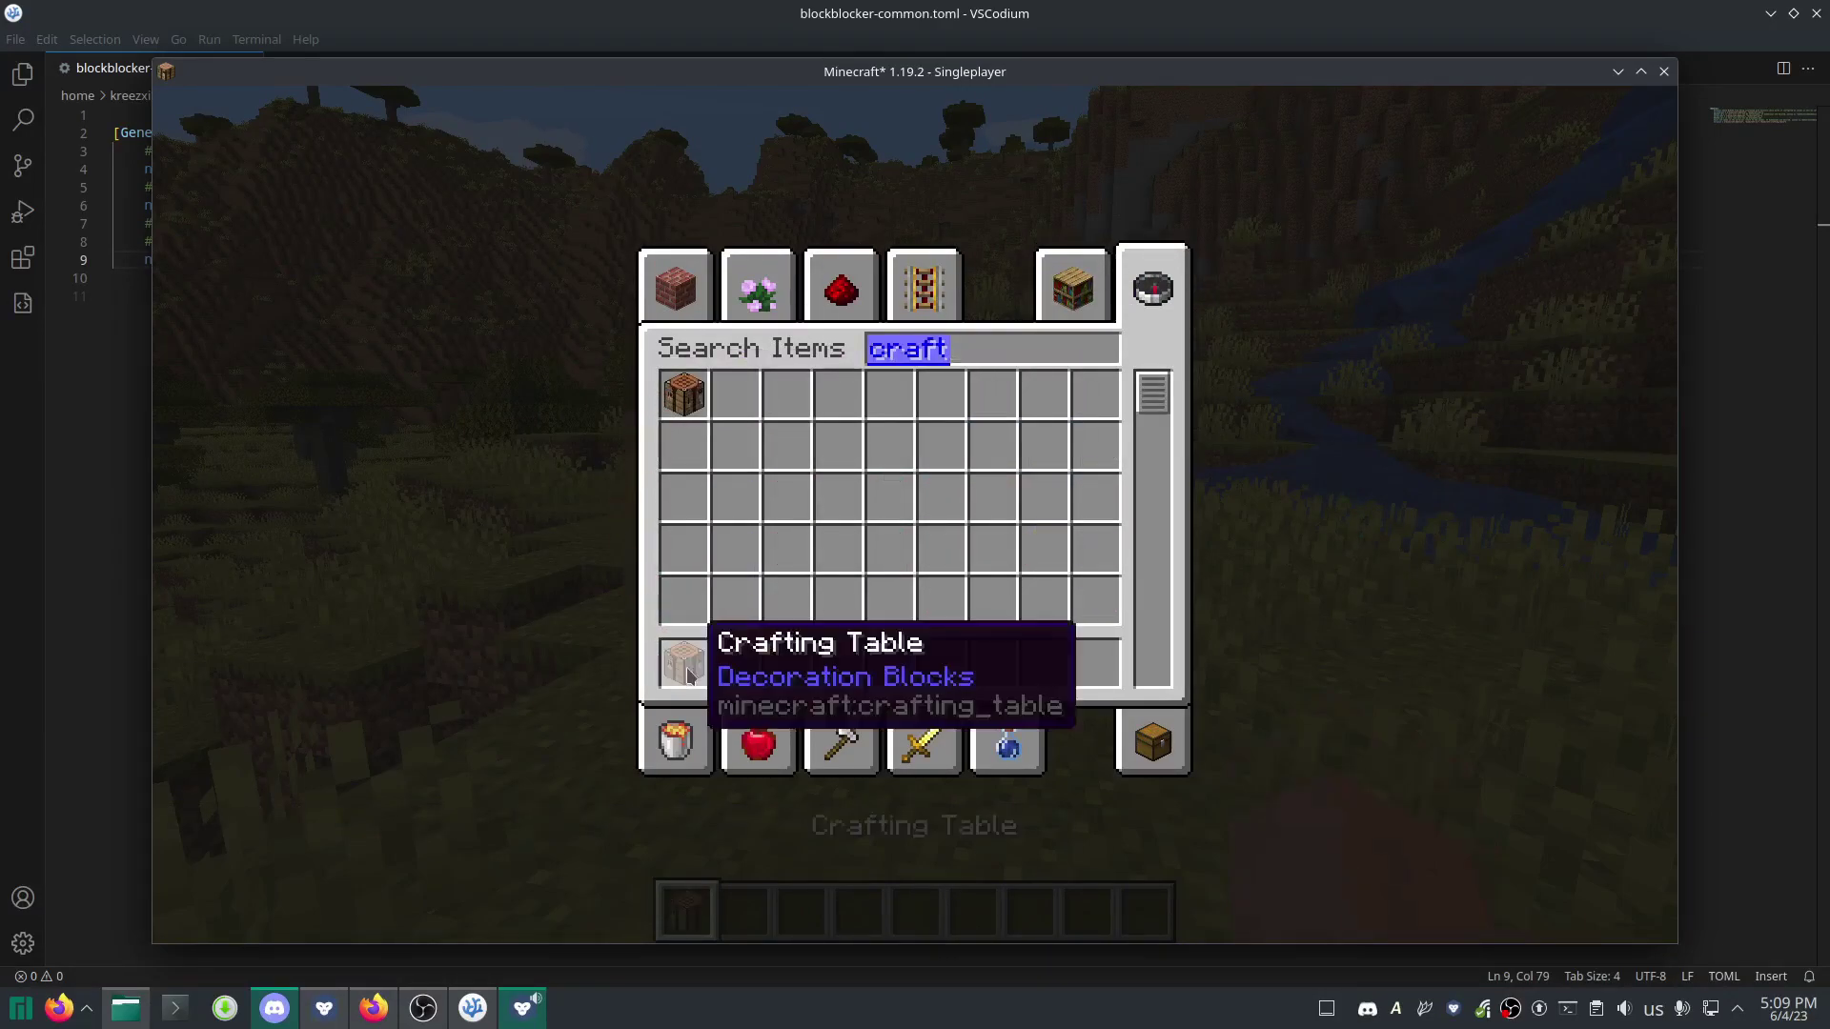
key(e)
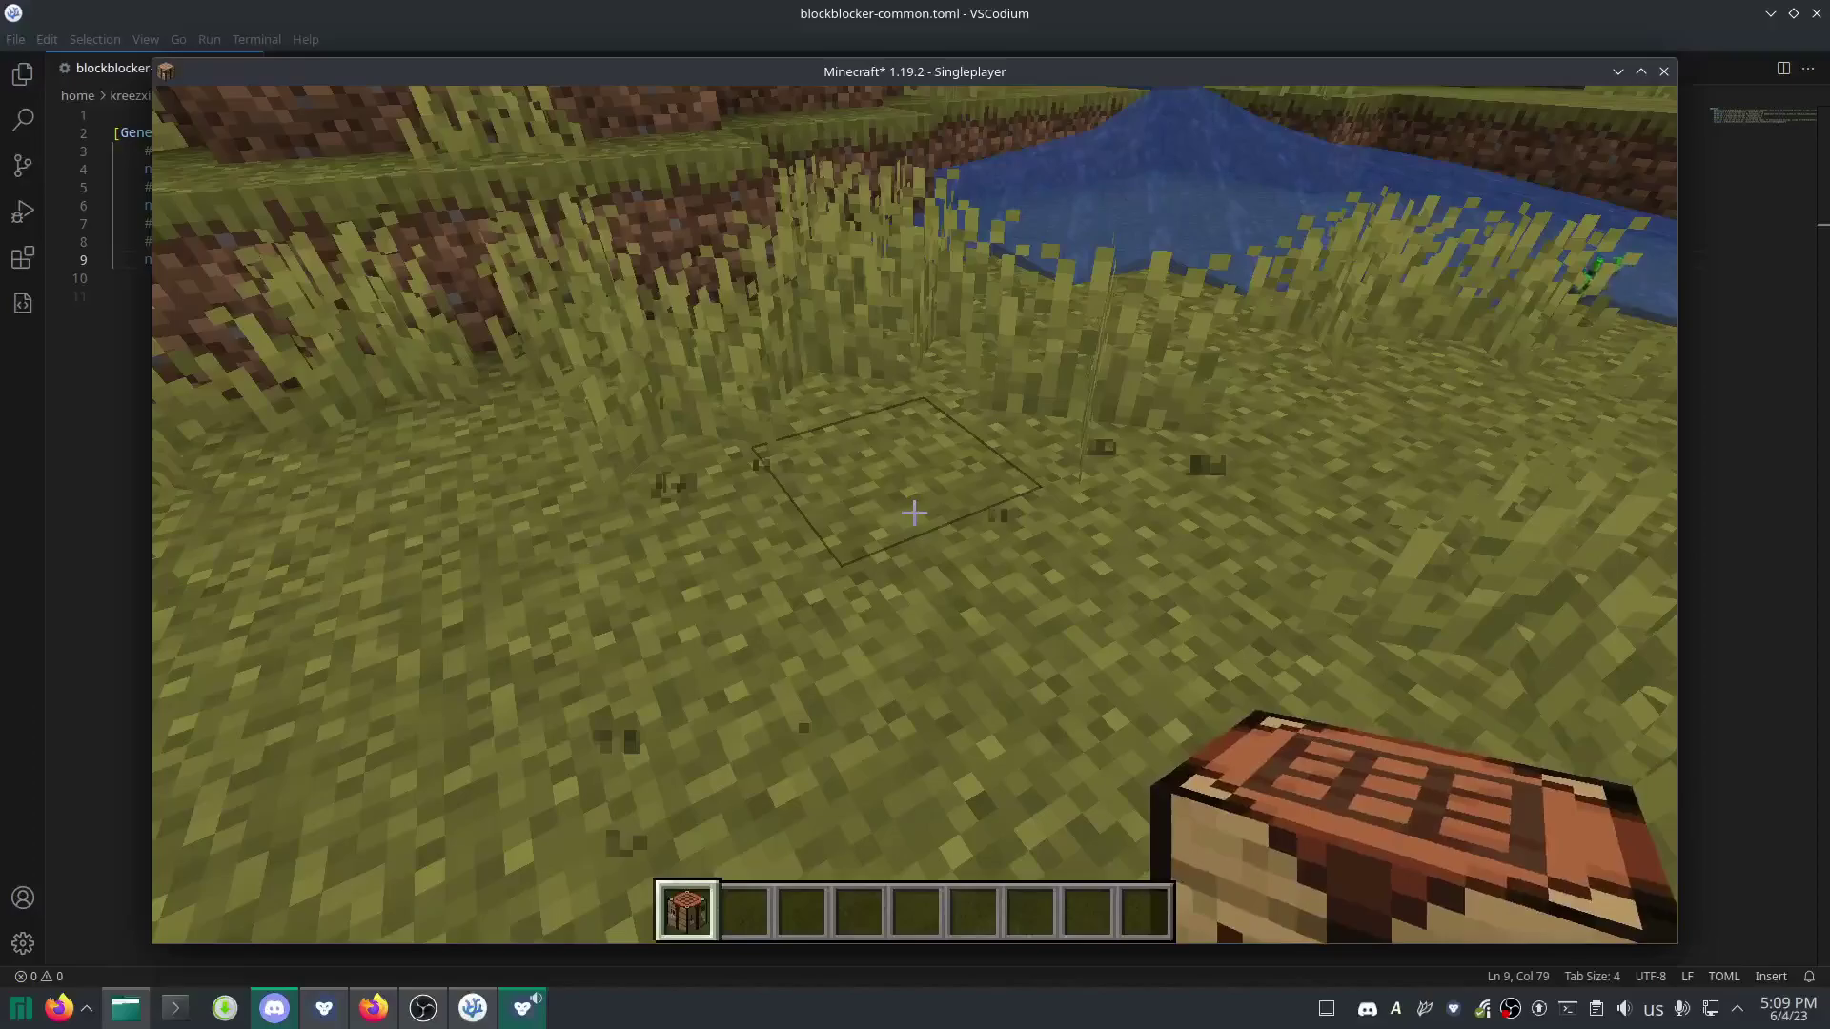
right_click(913, 513)
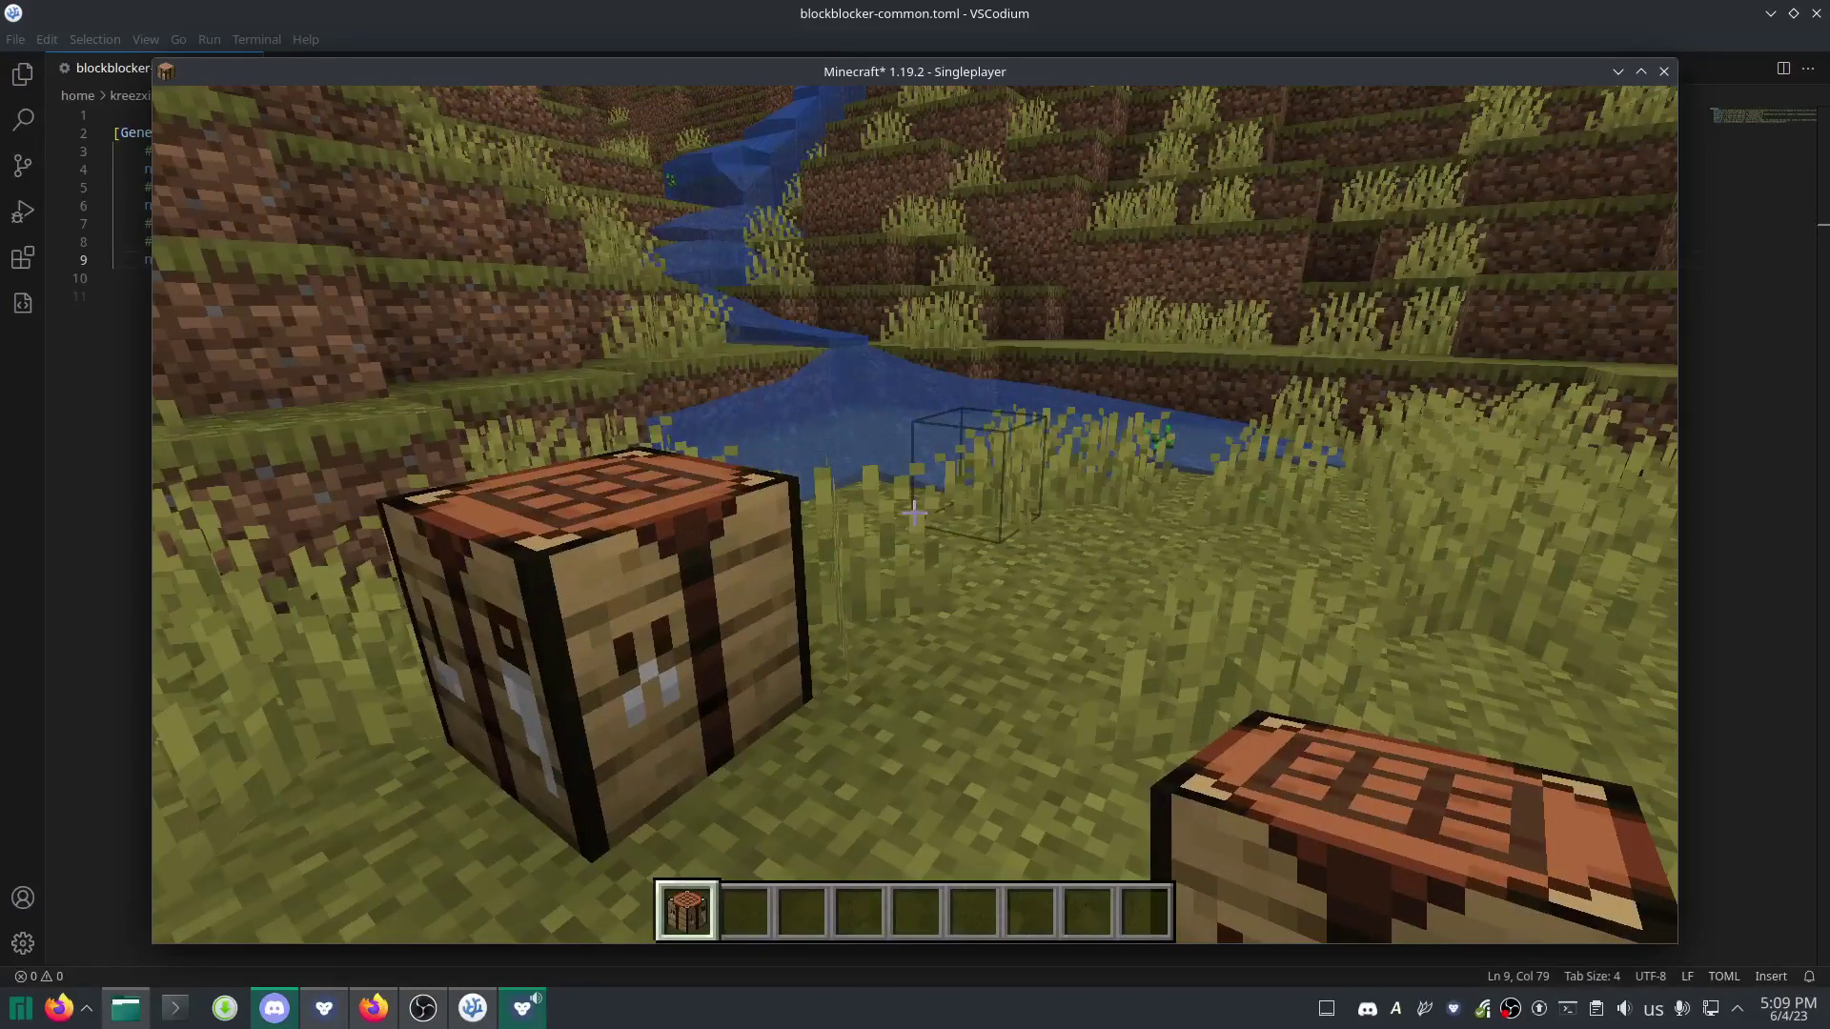
Set the game mode with /gamemode survival and place another crafting table beside the first one.
text(/gamemode survival)
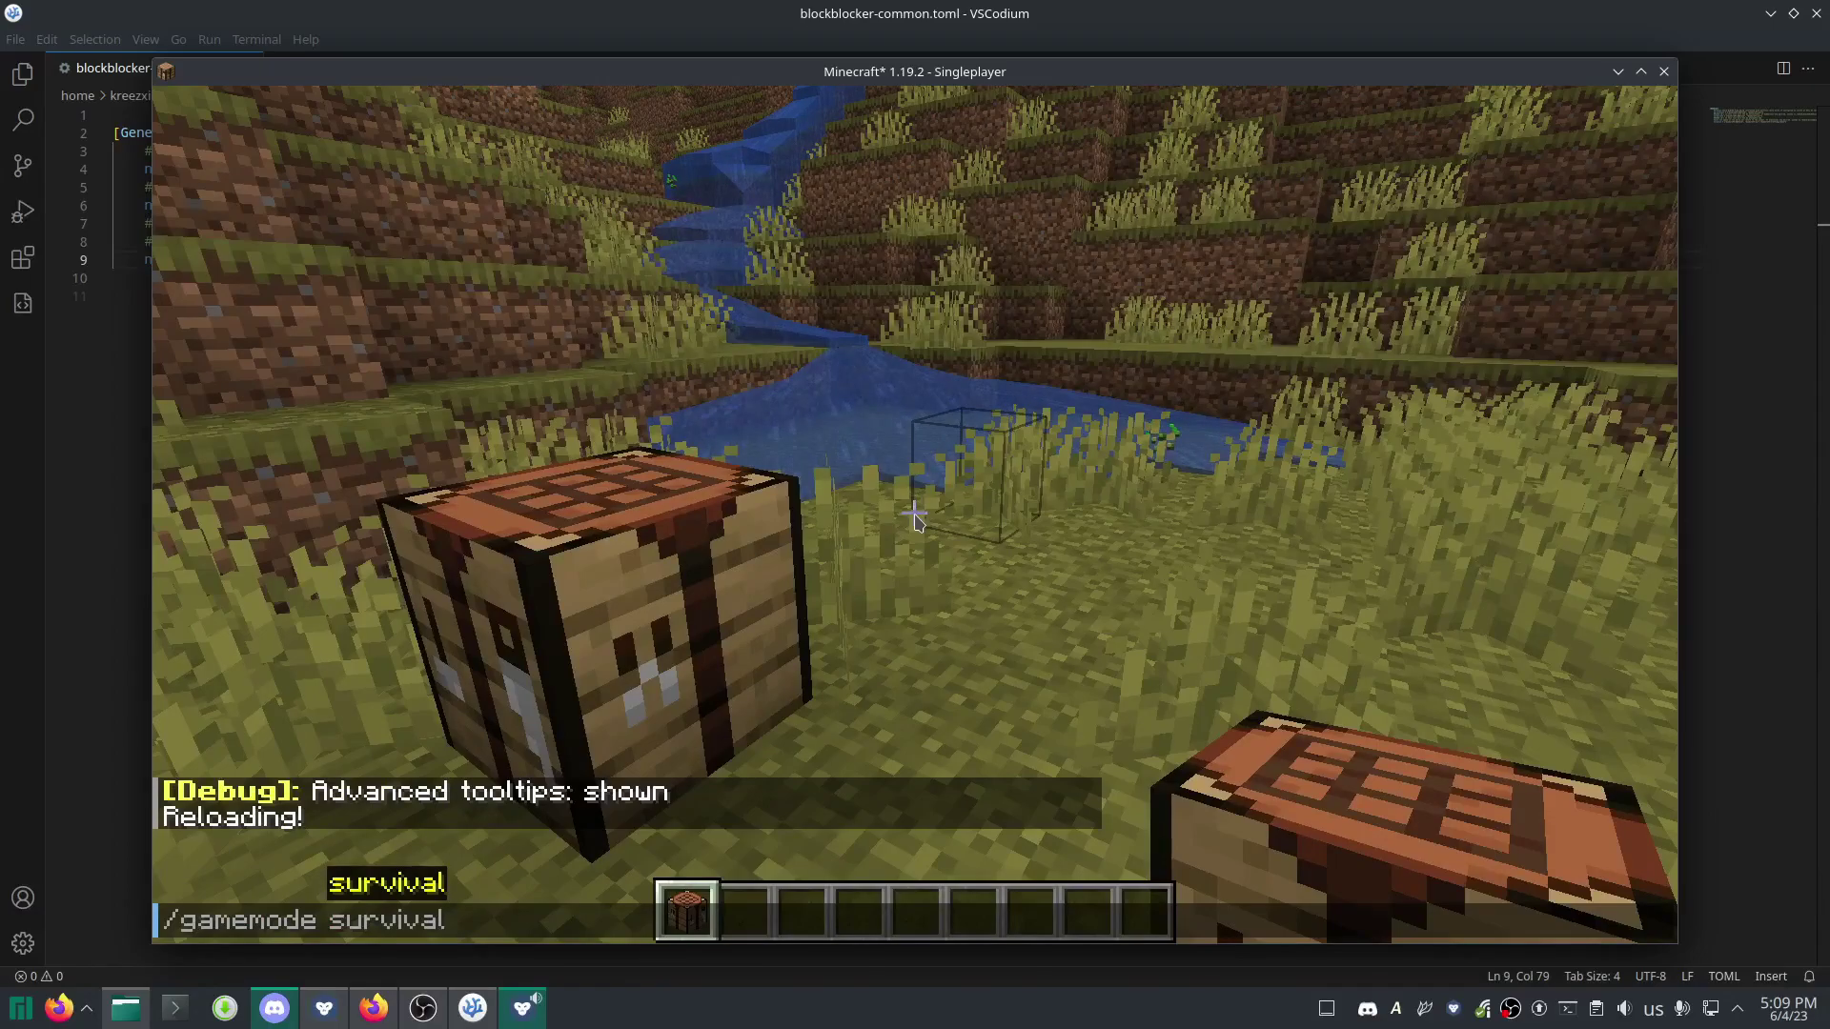
key(Return)
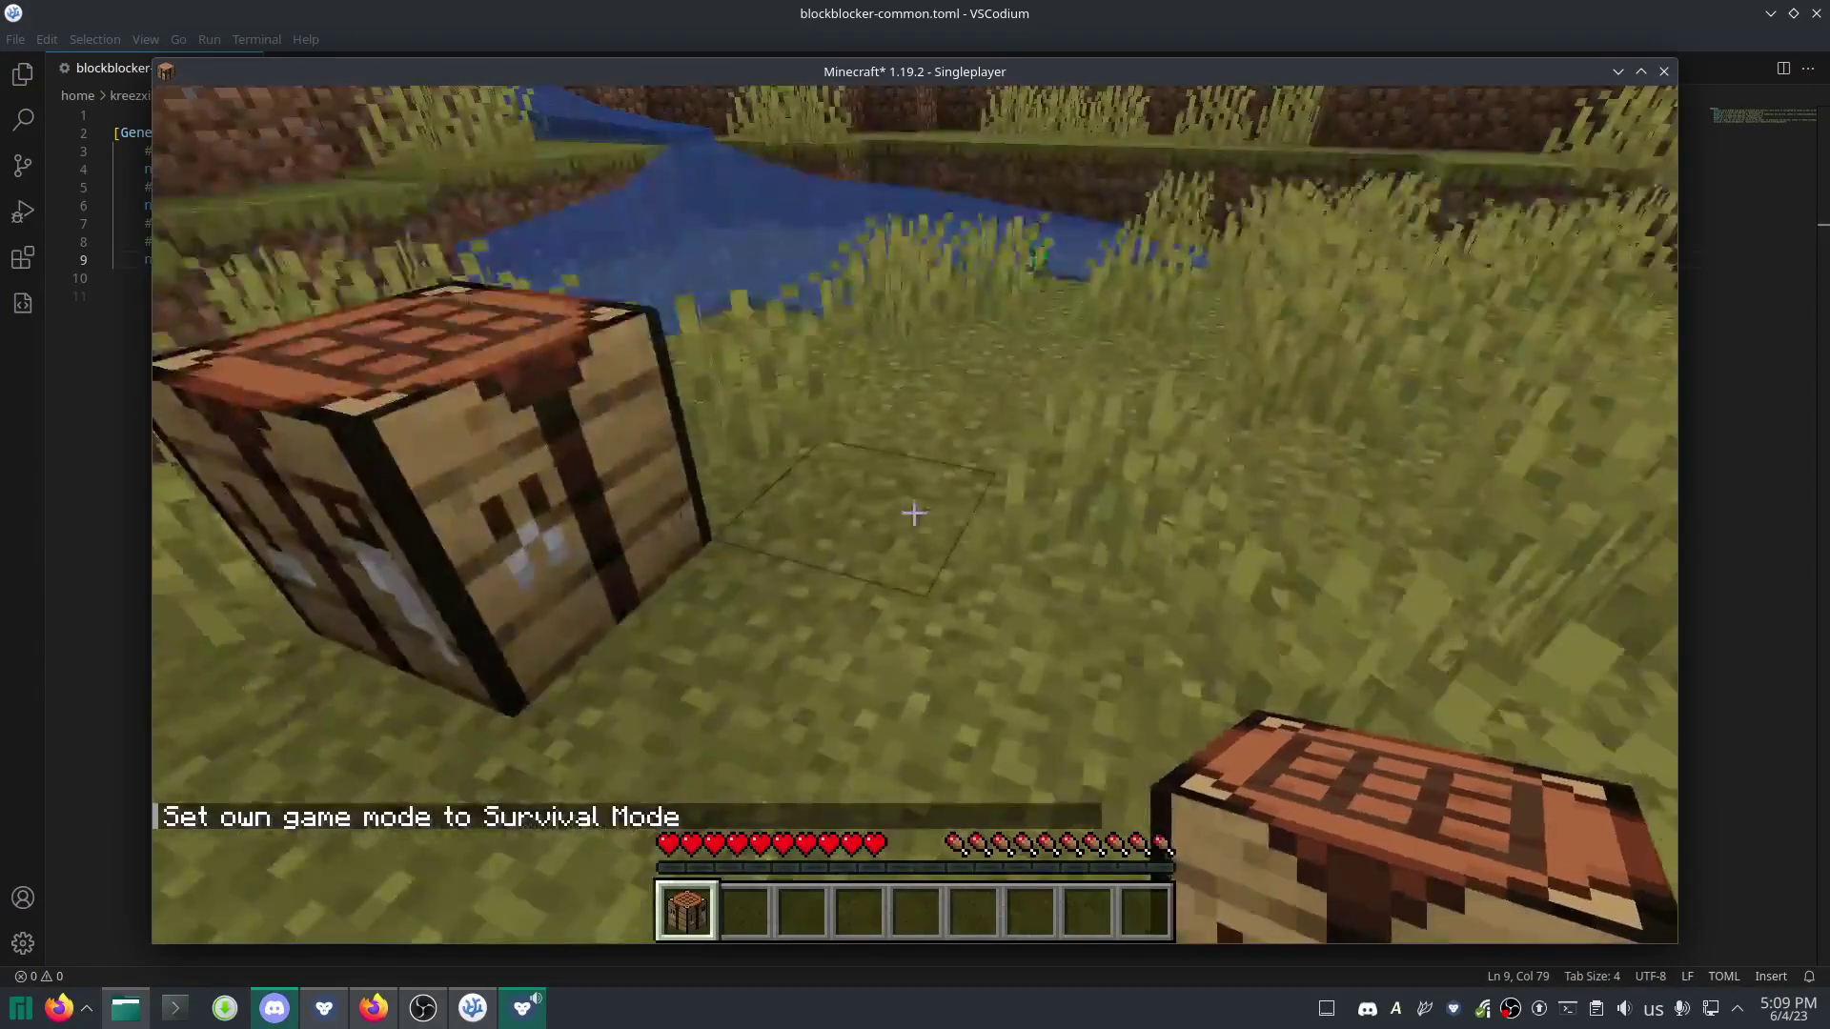
right_click(914, 512)
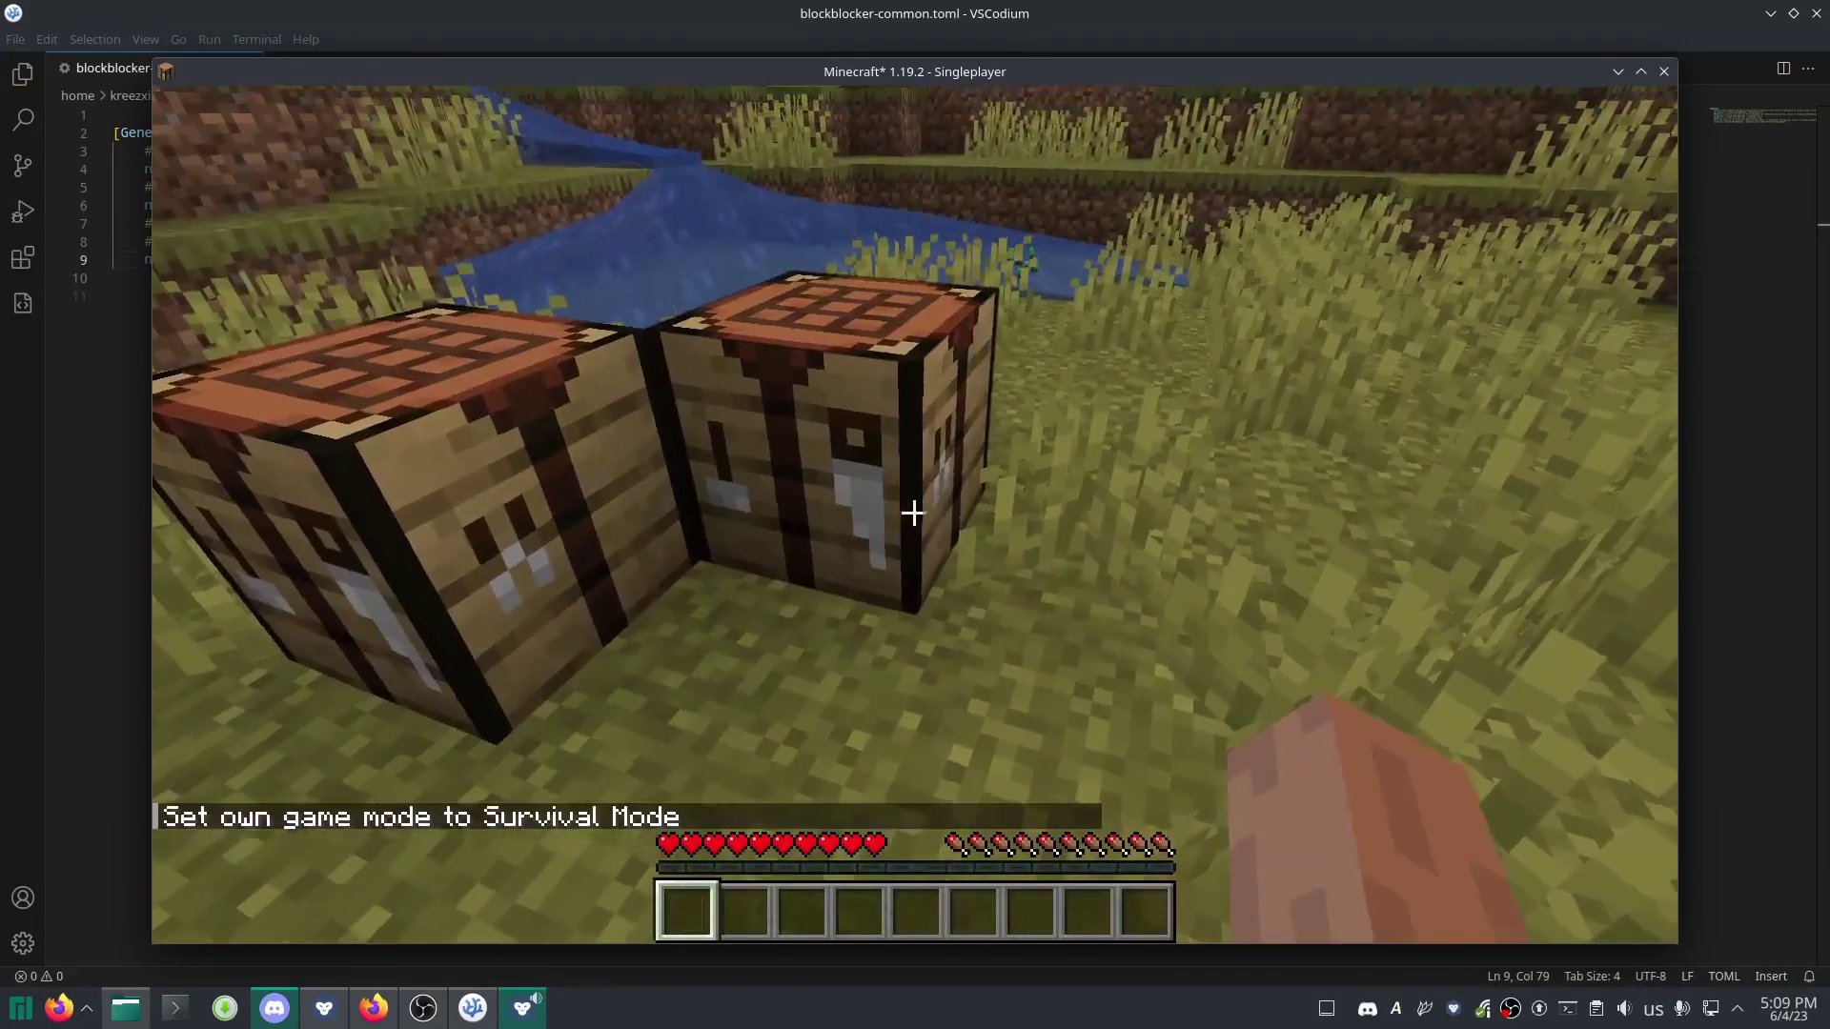
Check the survival inventory for a crafting table, close it and break the table just placed.
key(e)
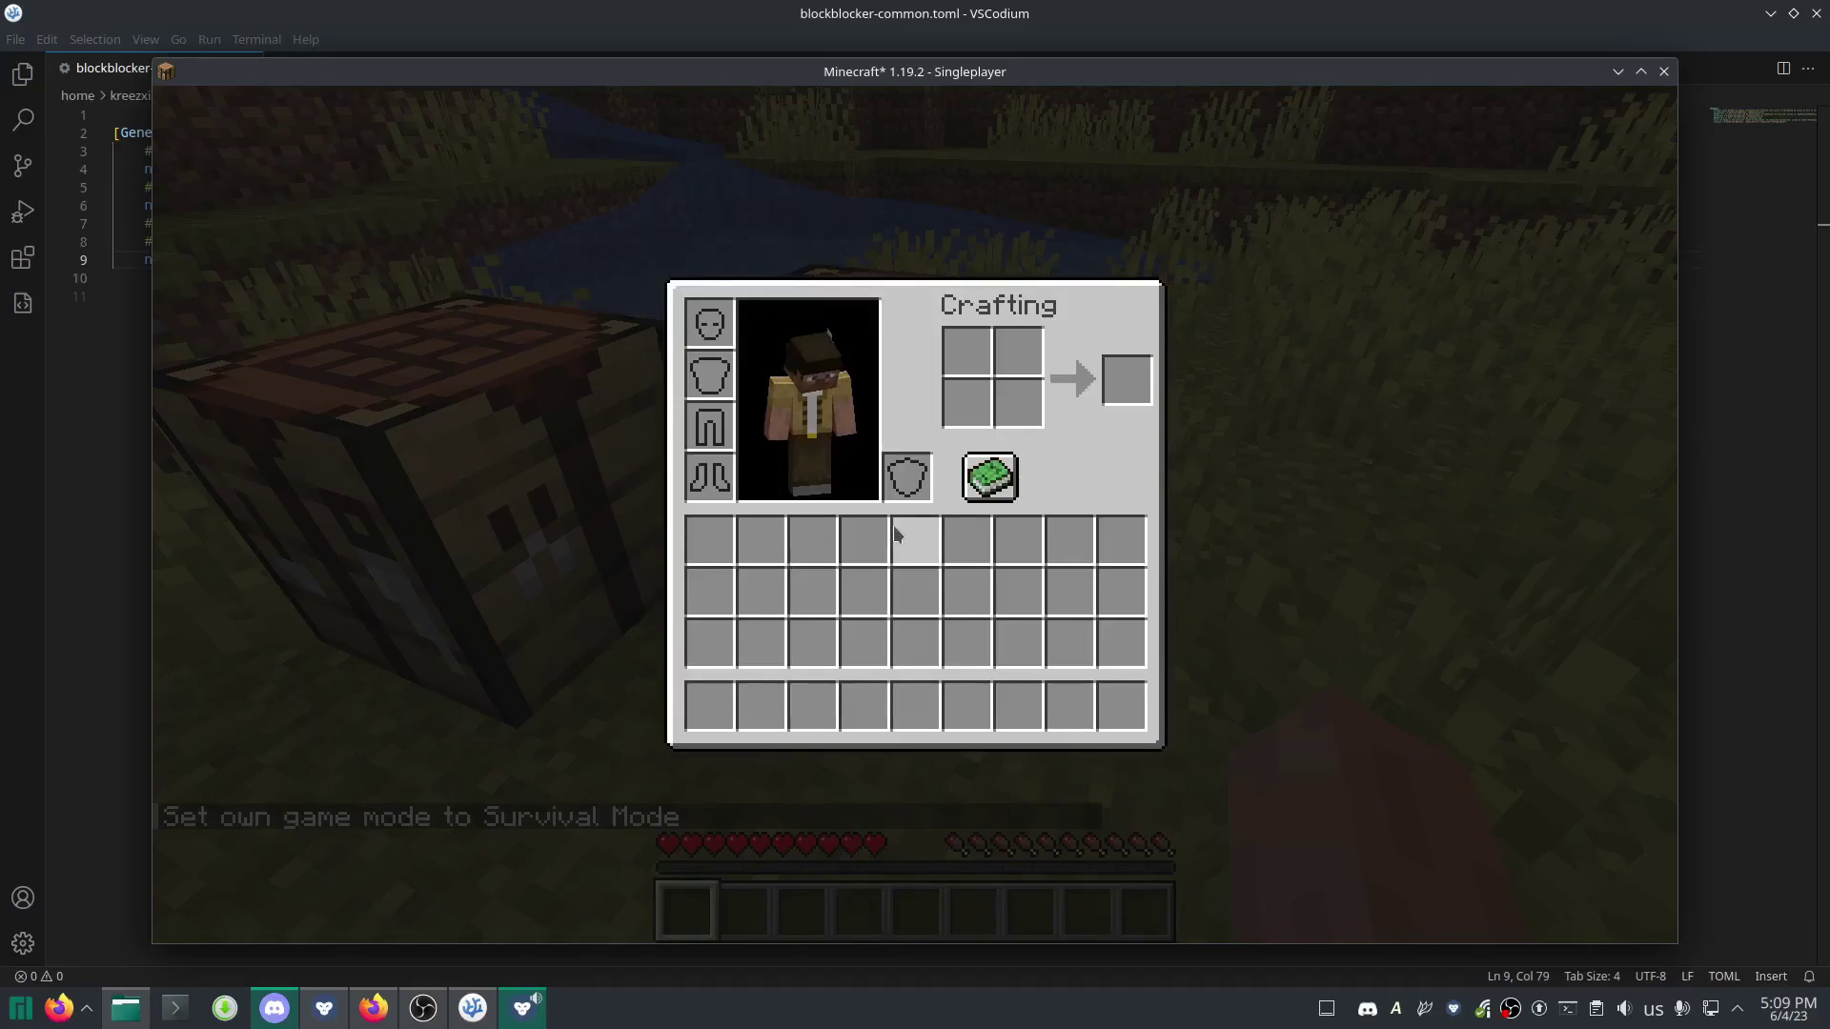
key(e)
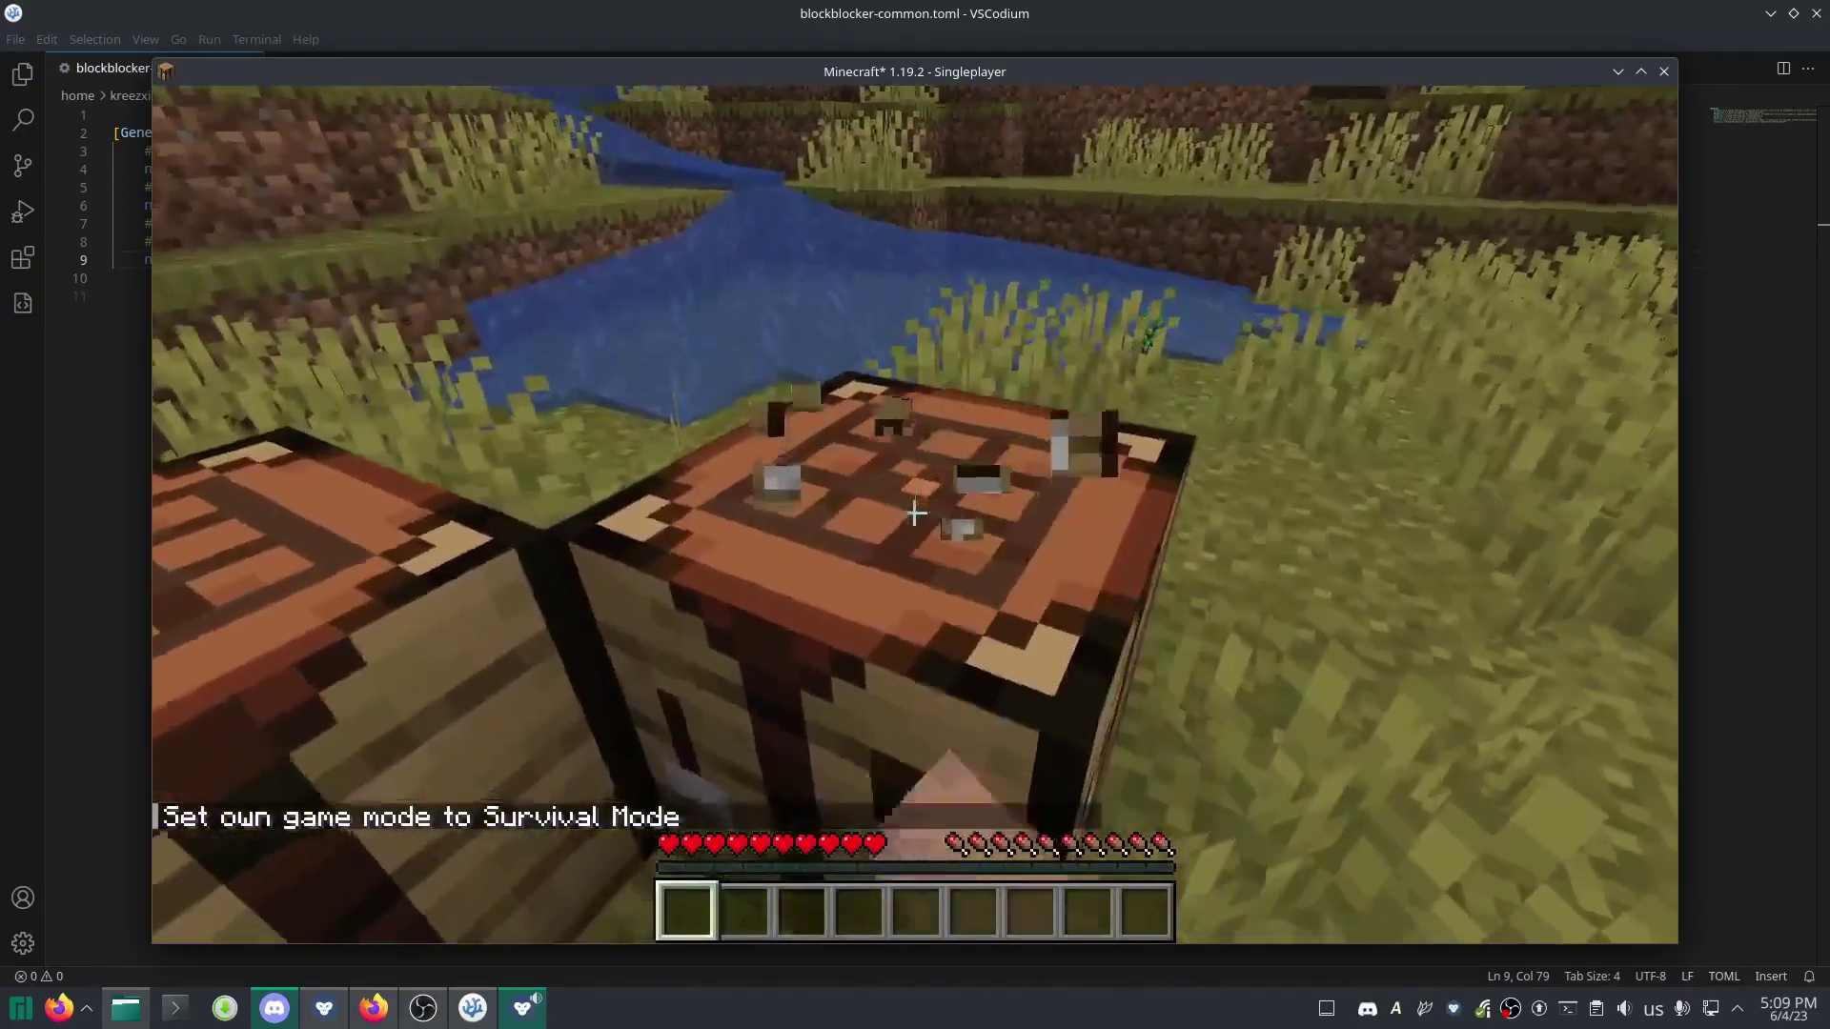
drag(914, 515, 915, 515)
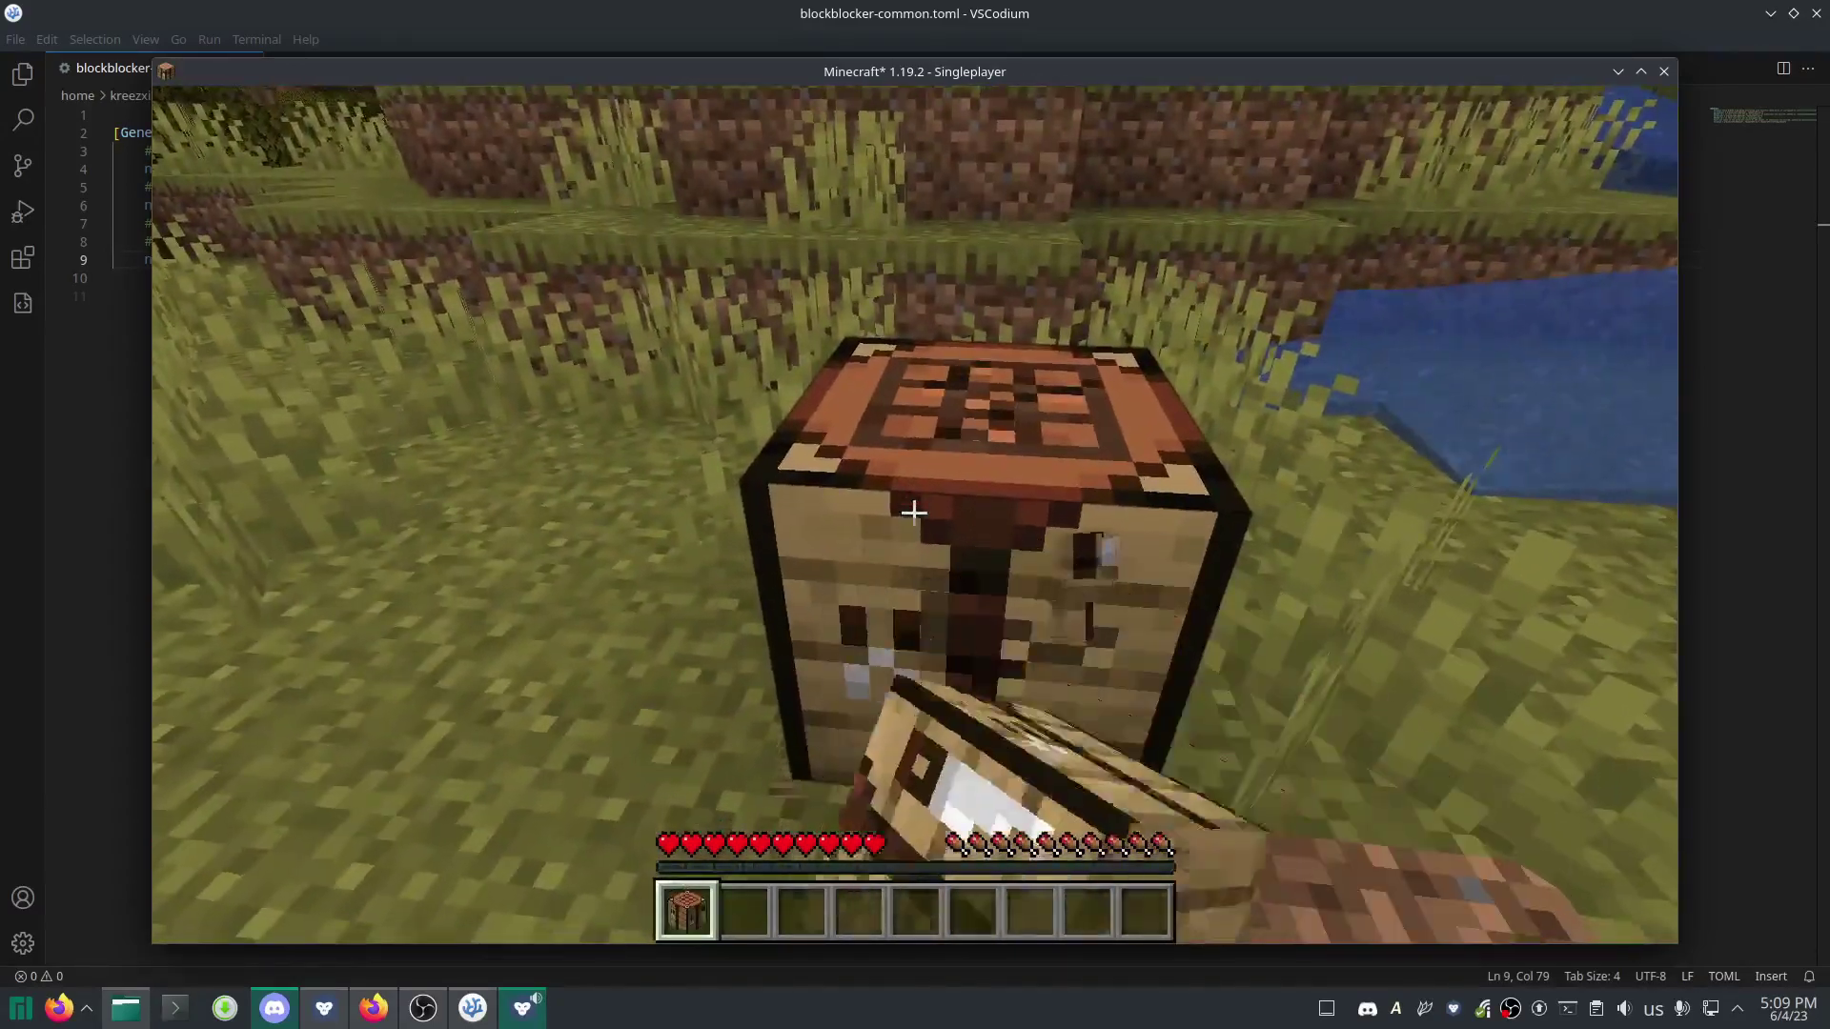
Break and collect the remaining crafting table, and exit the world and the game completely.
drag(913, 513, 913, 513)
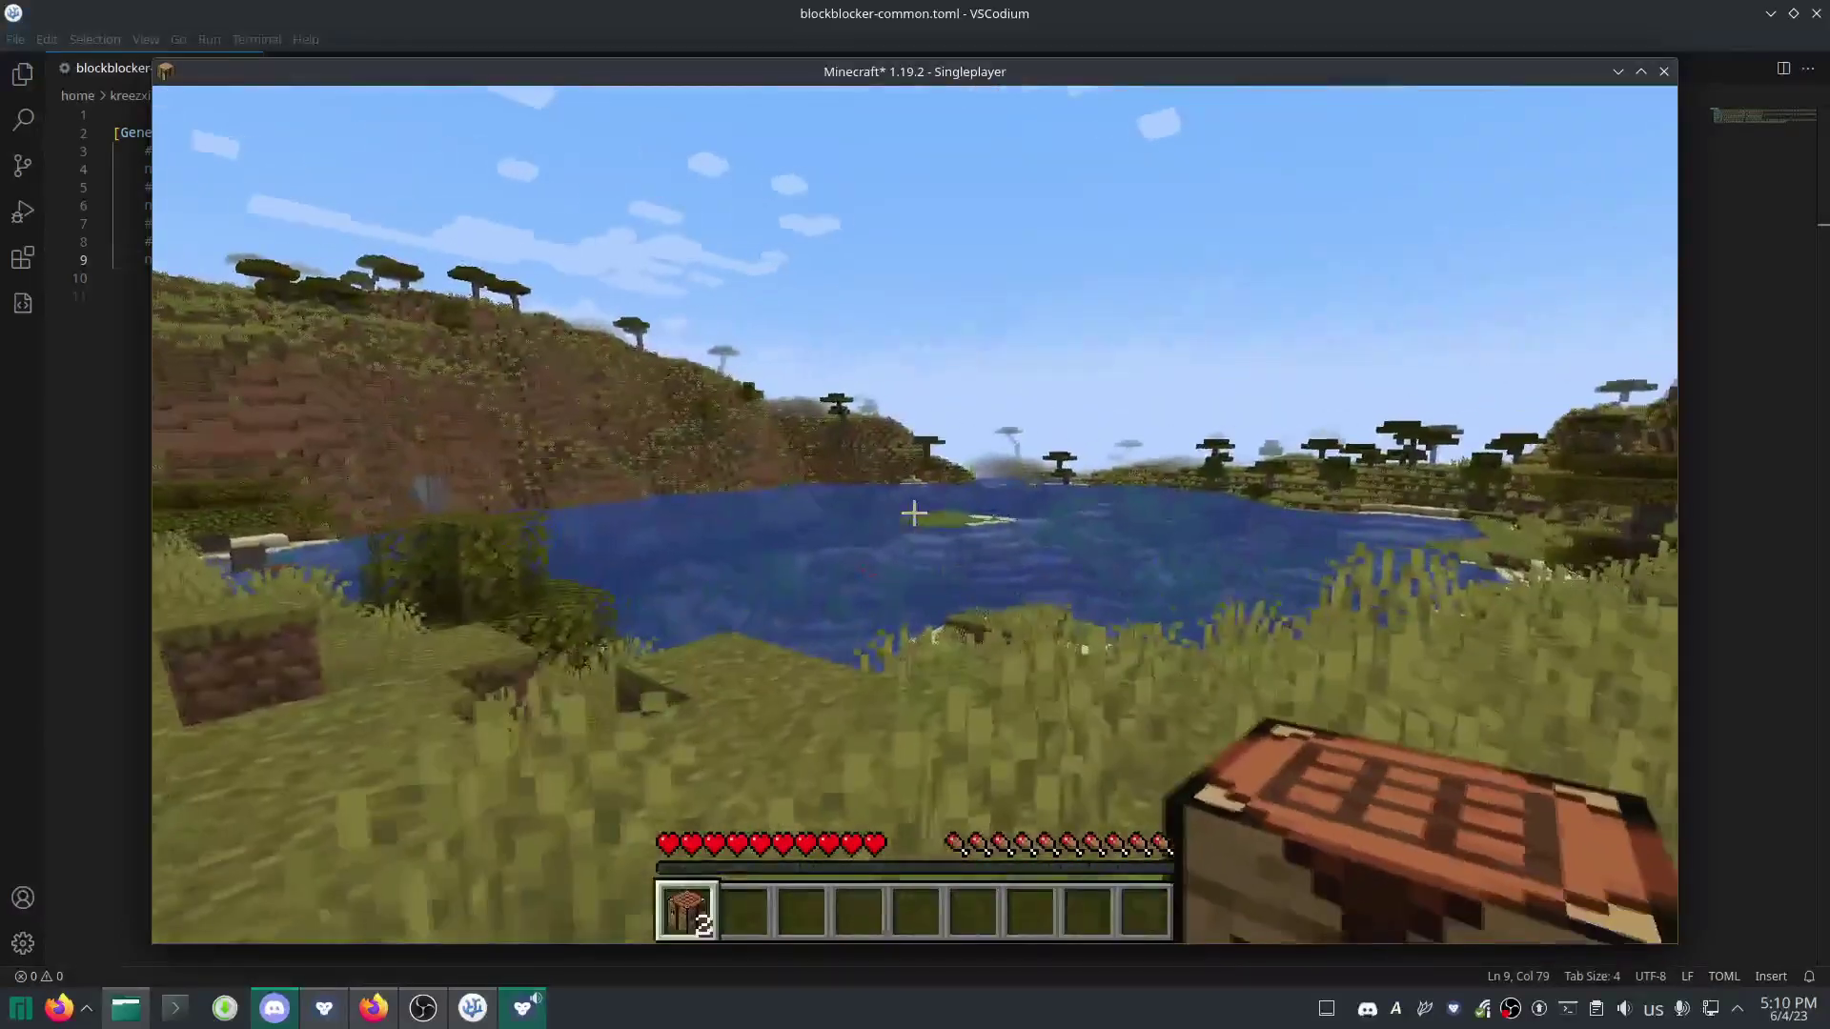
key(Escape)
click(926, 622)
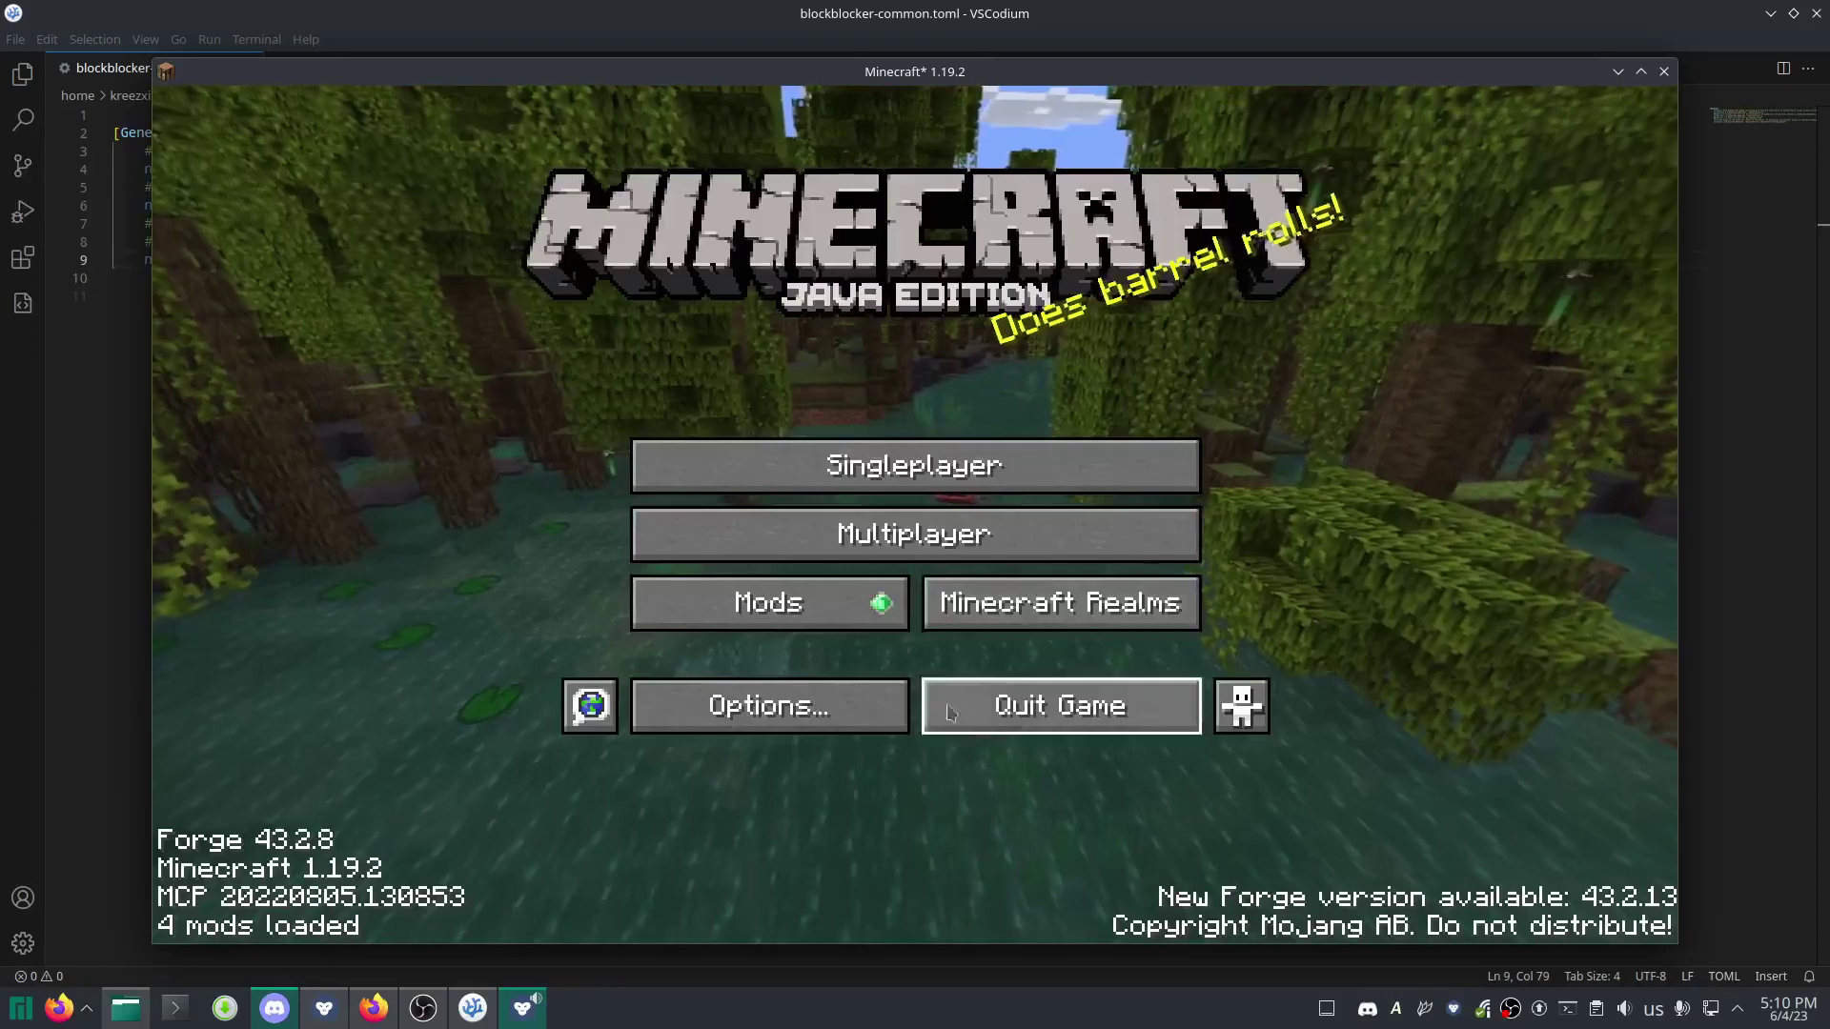
click(1095, 702)
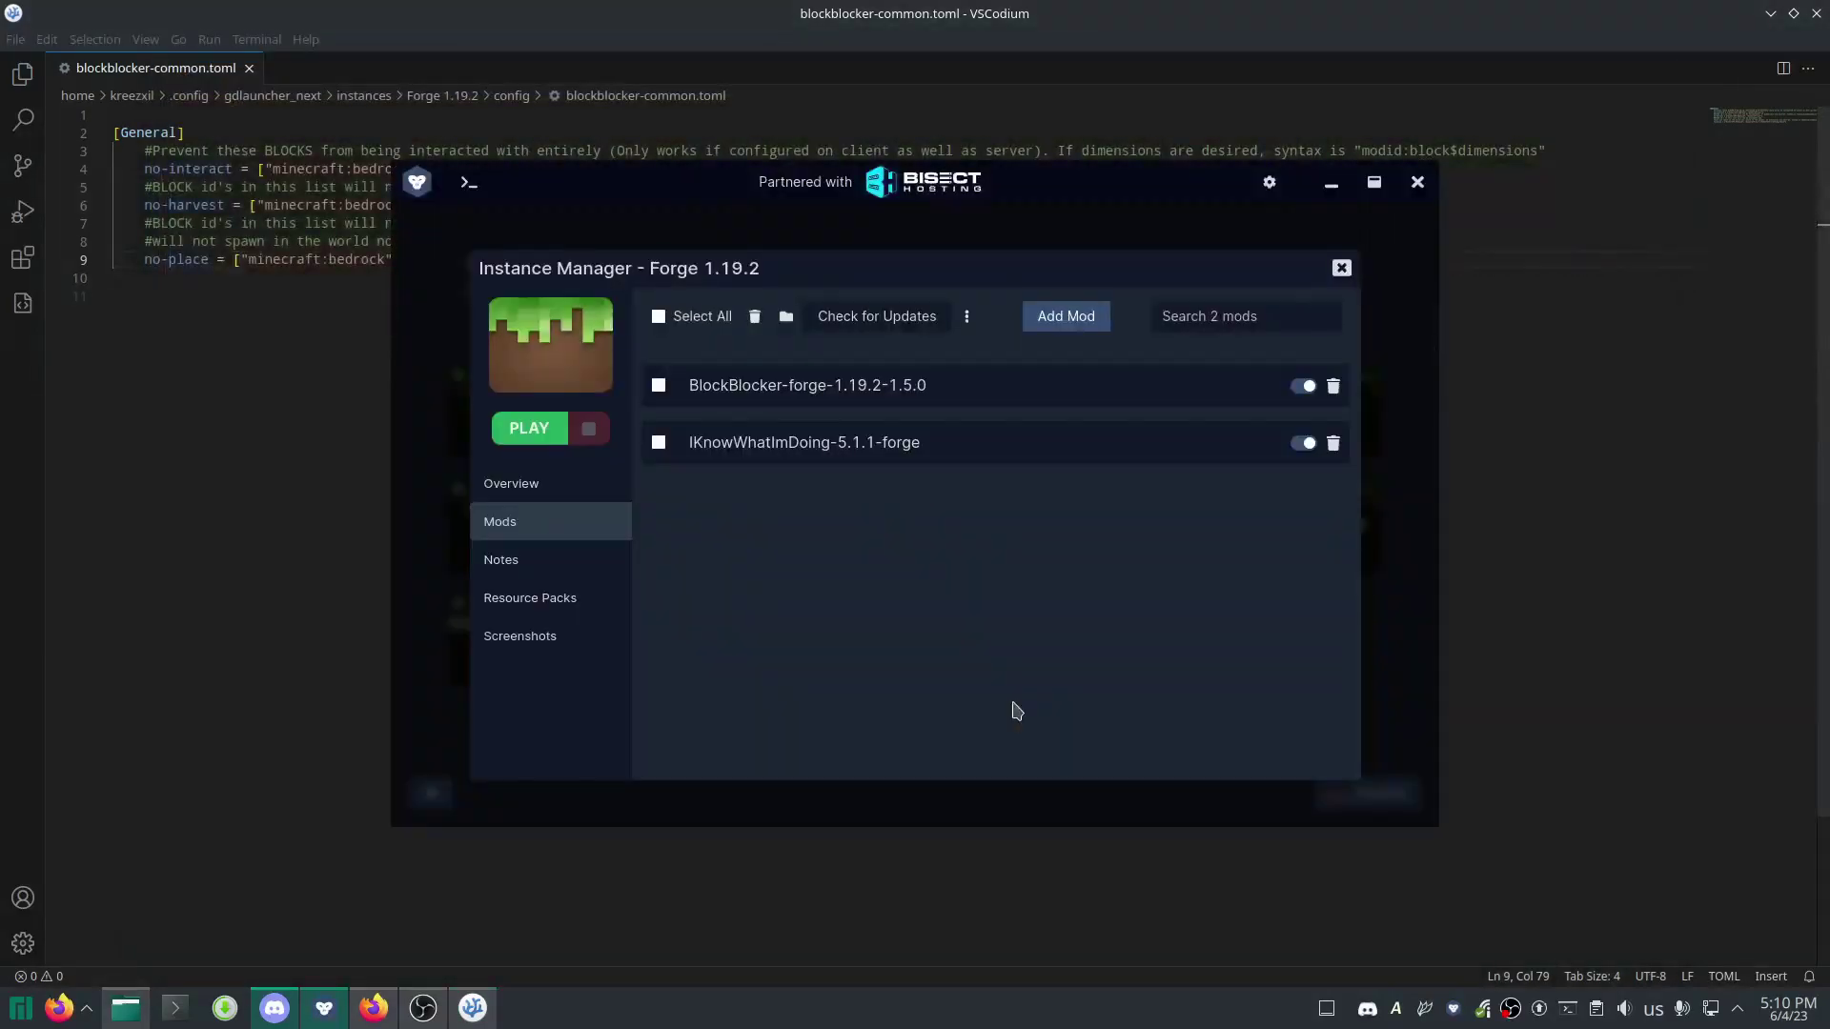
Relaunch the Forge 1.19.2 instance from its Instance Manager in GDLauncher.
click(324, 1012)
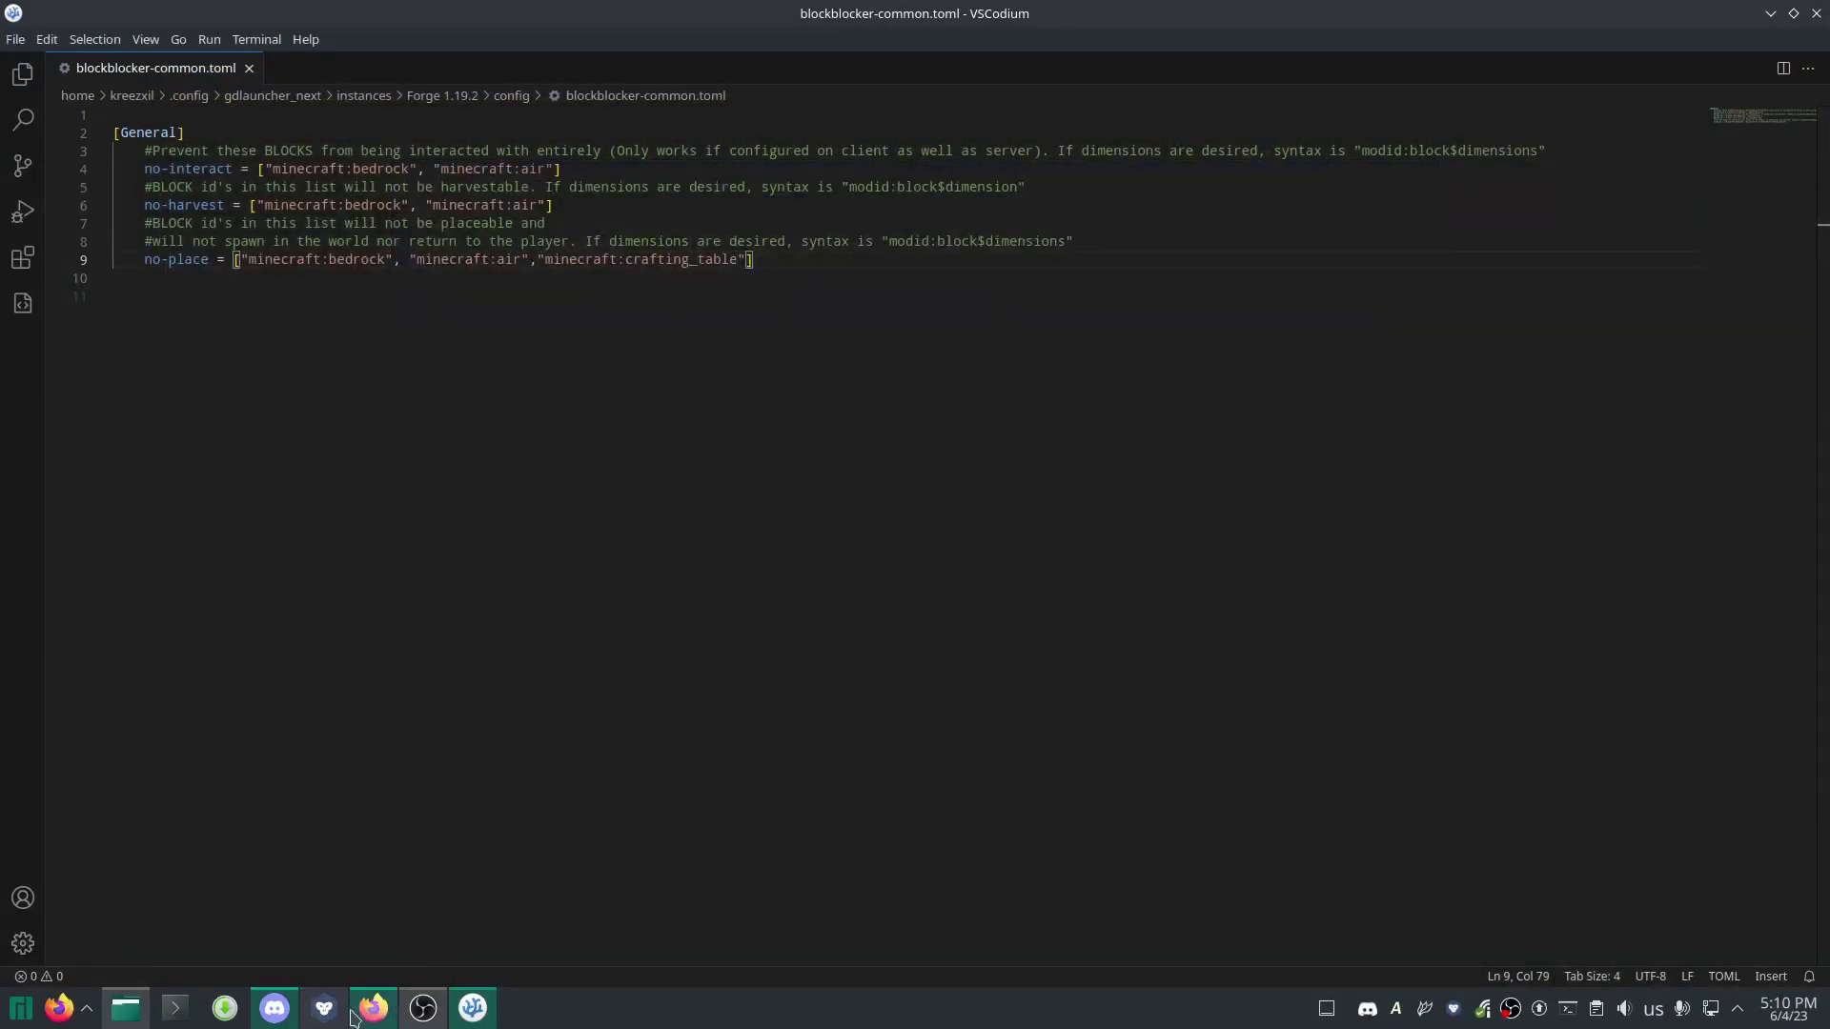
click(324, 1013)
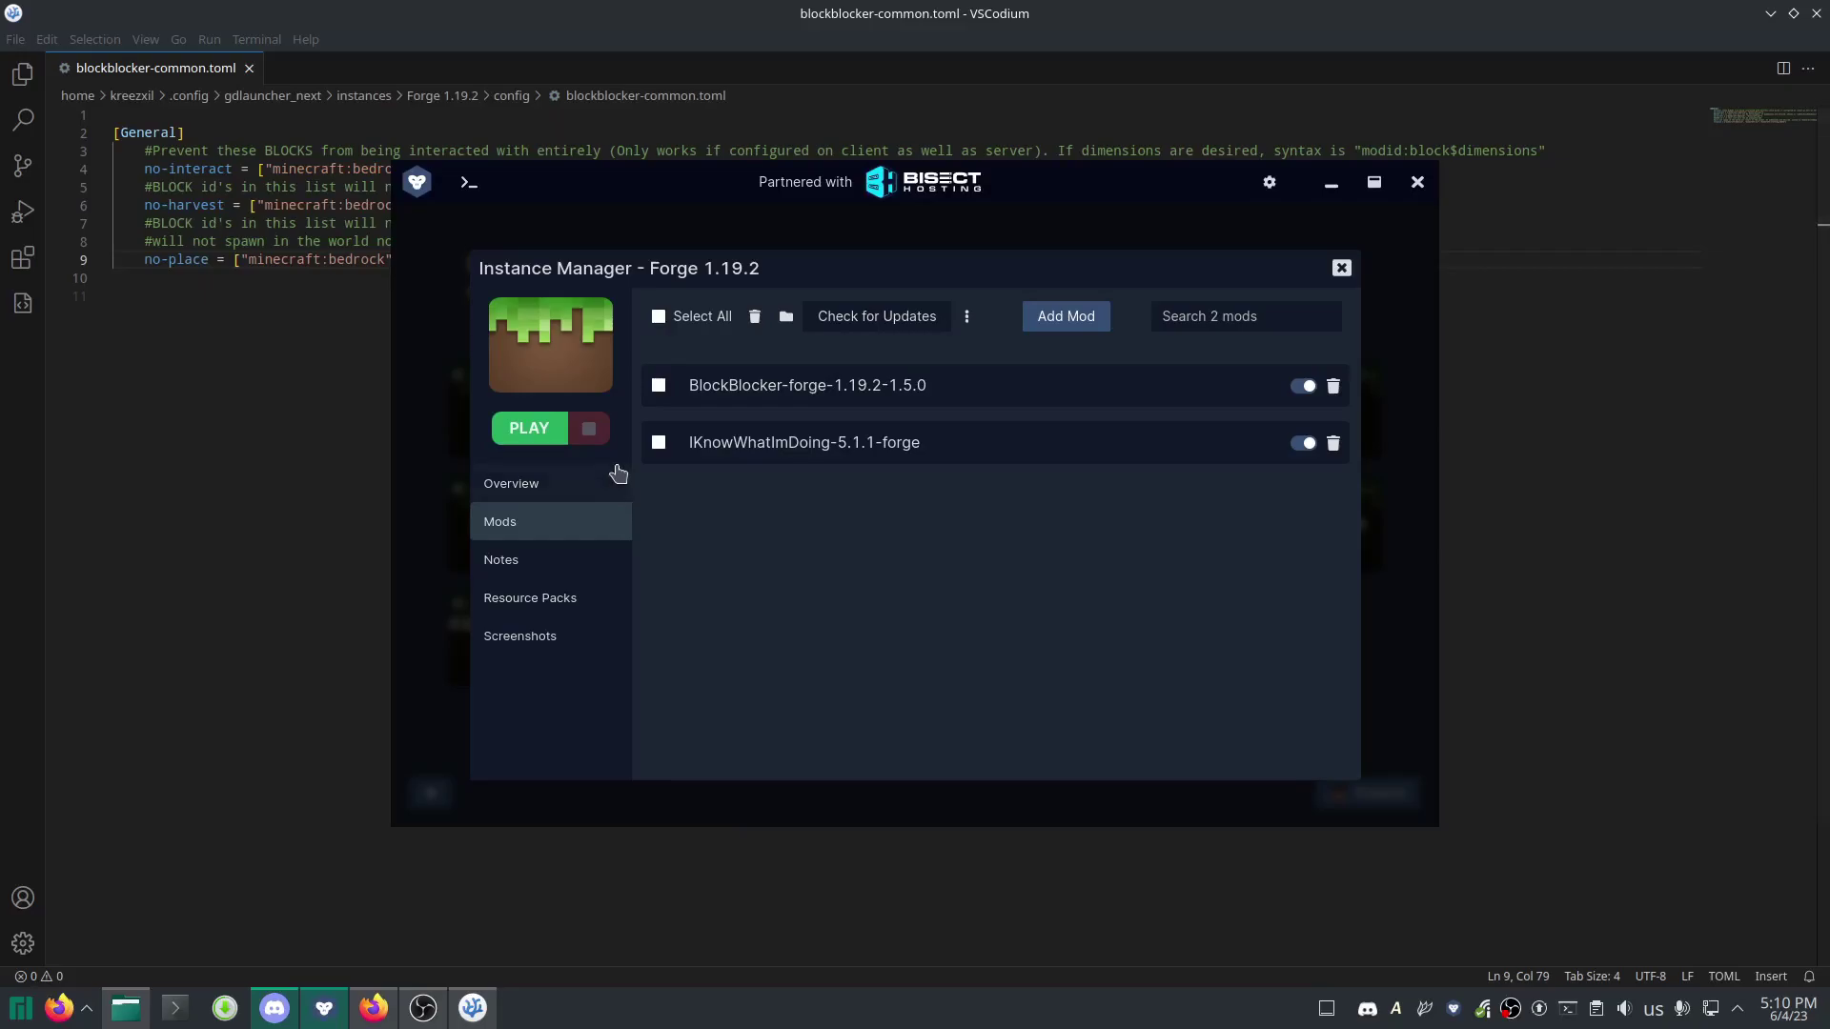
click(514, 430)
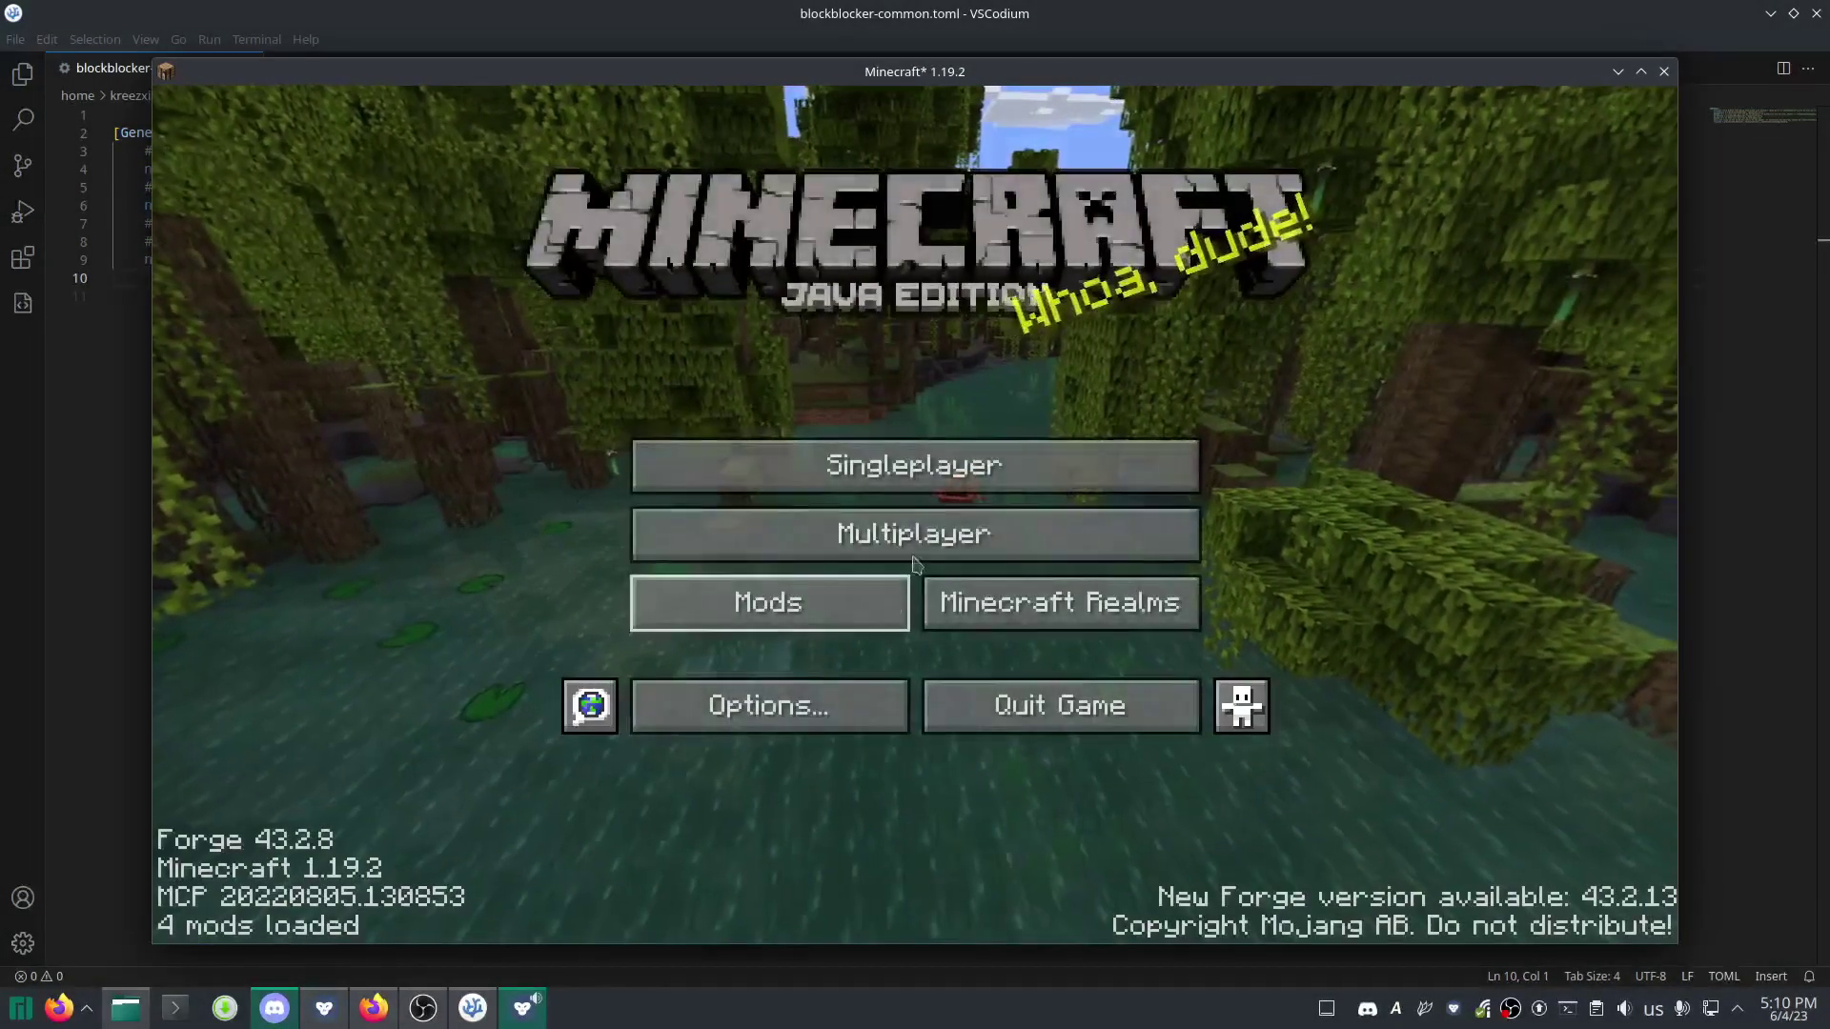
Open the singleplayer world "New World" and try to place both held crafting tables on the grass.
click(919, 477)
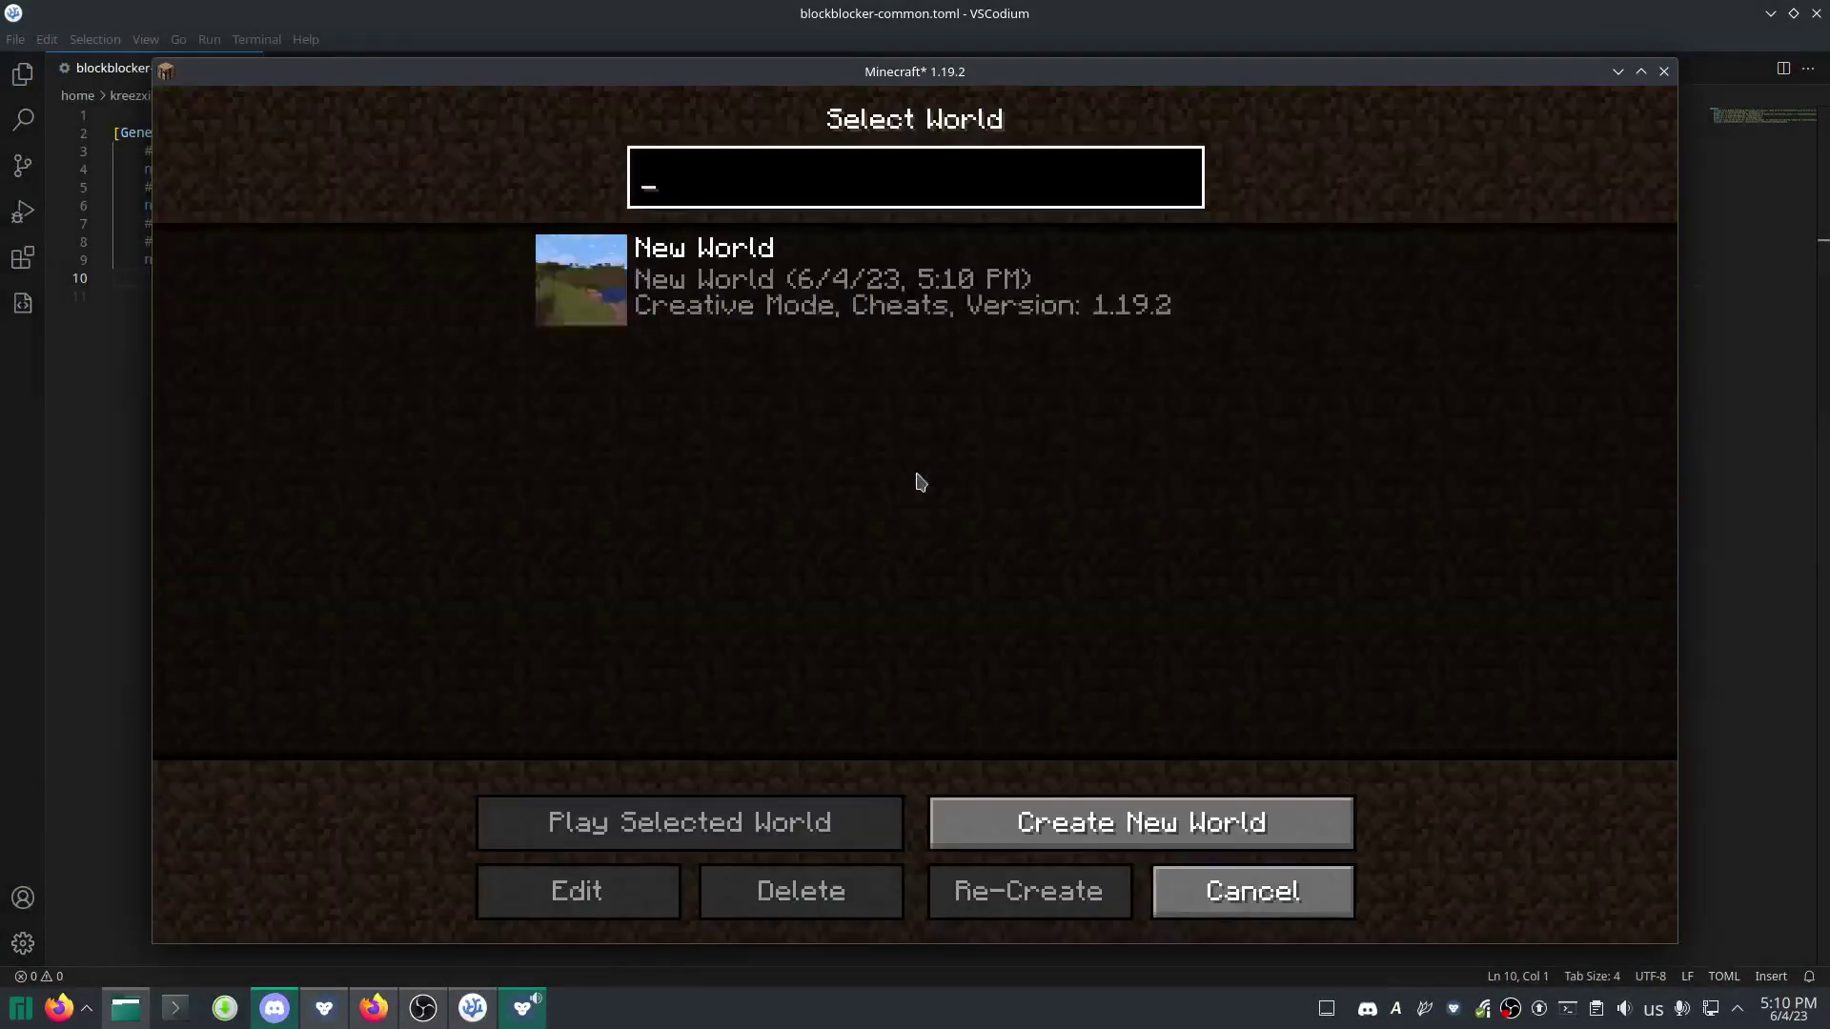
click(583, 283)
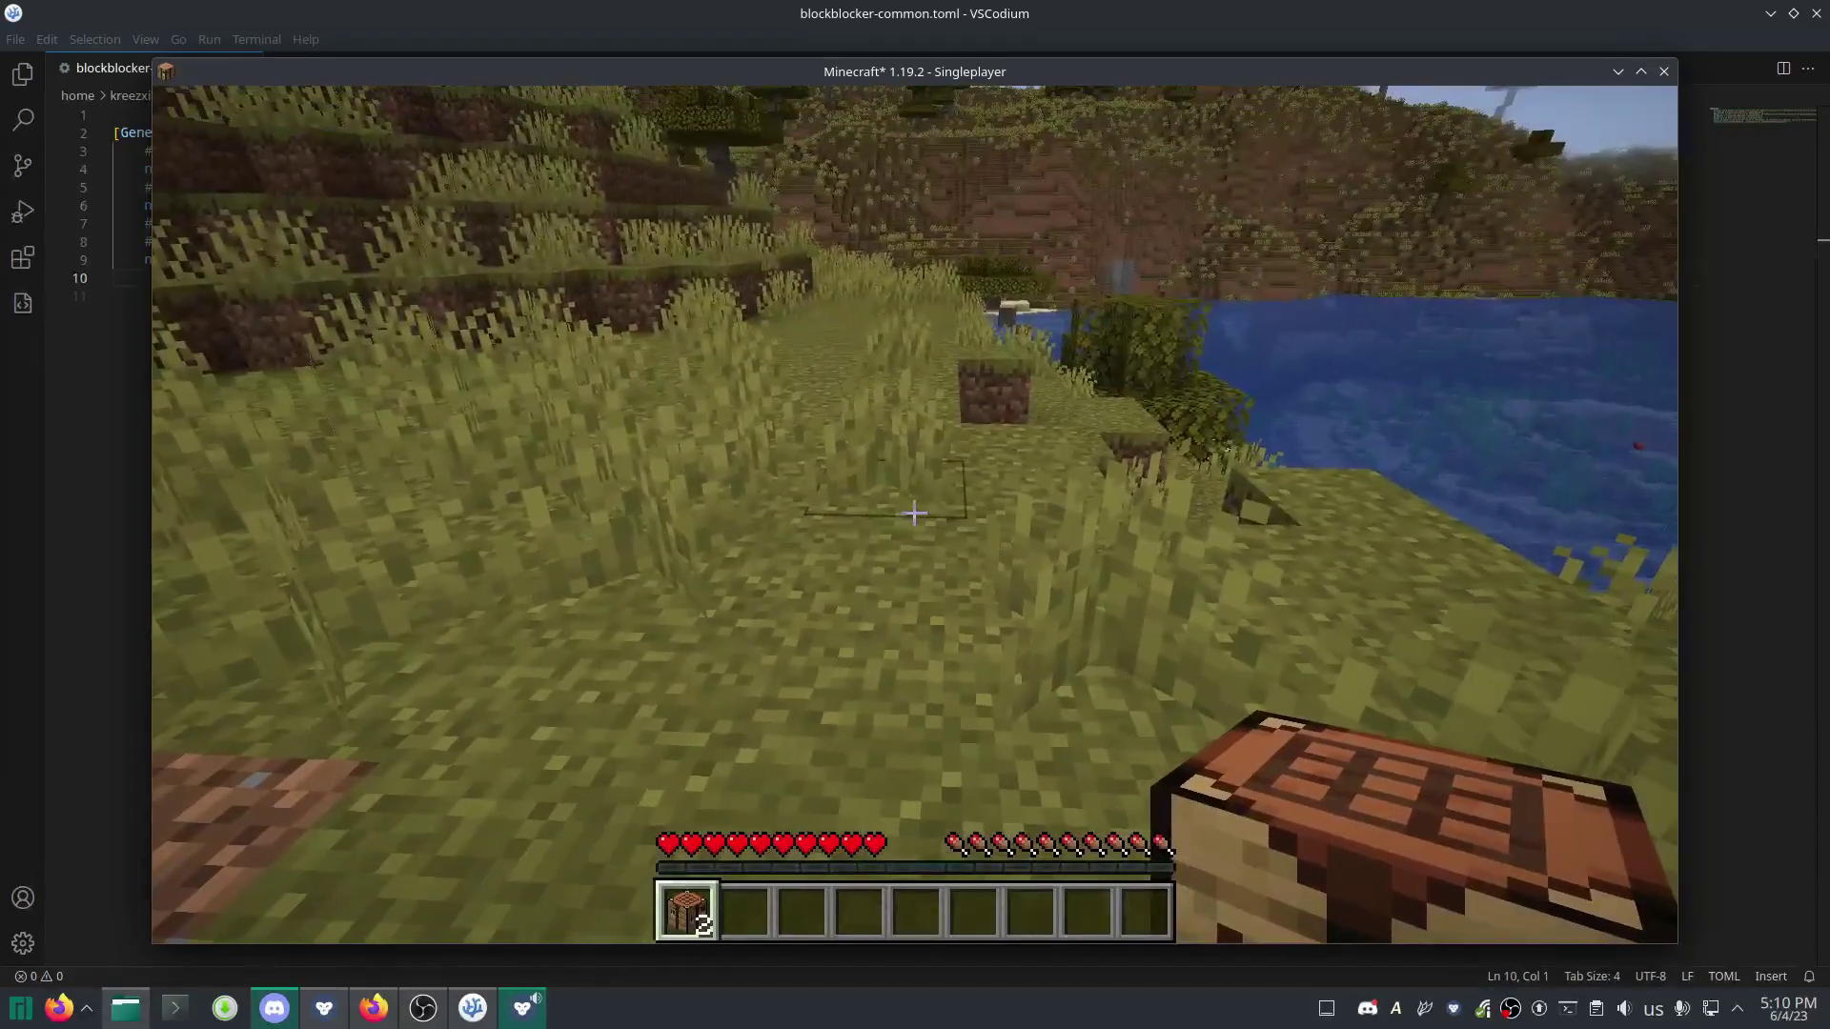
key(q)
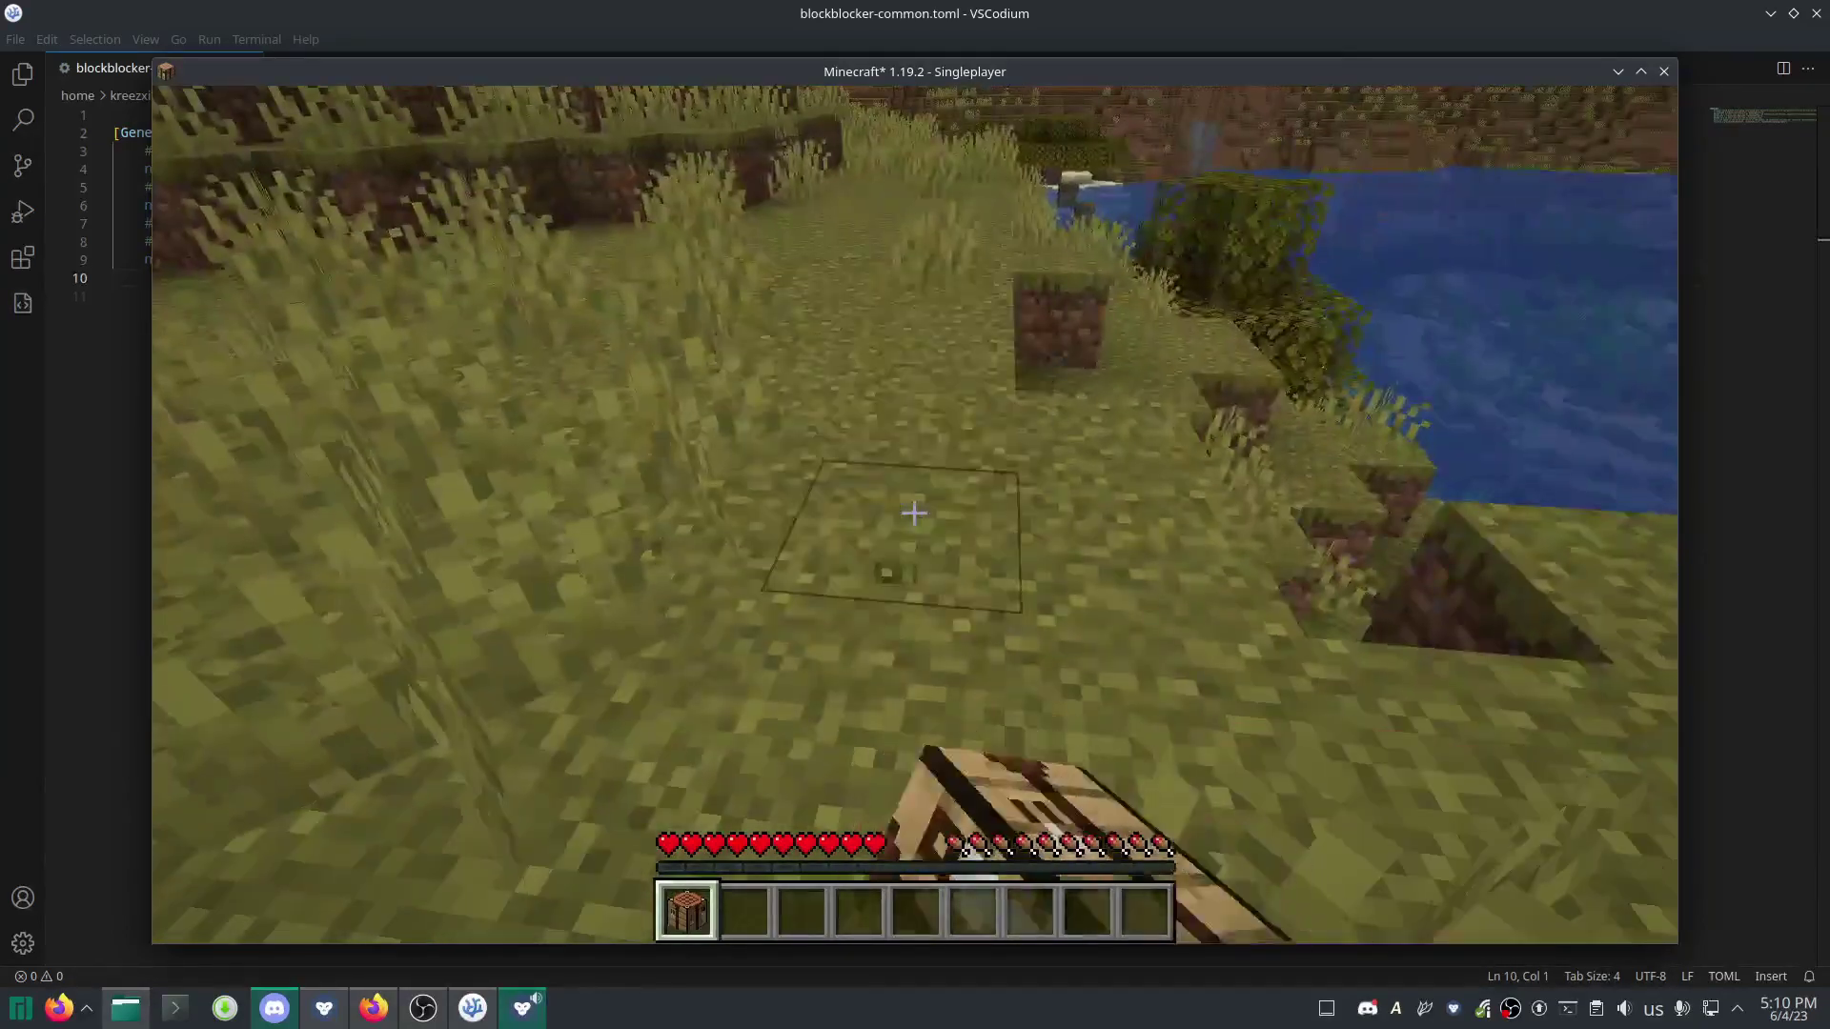
key(q)
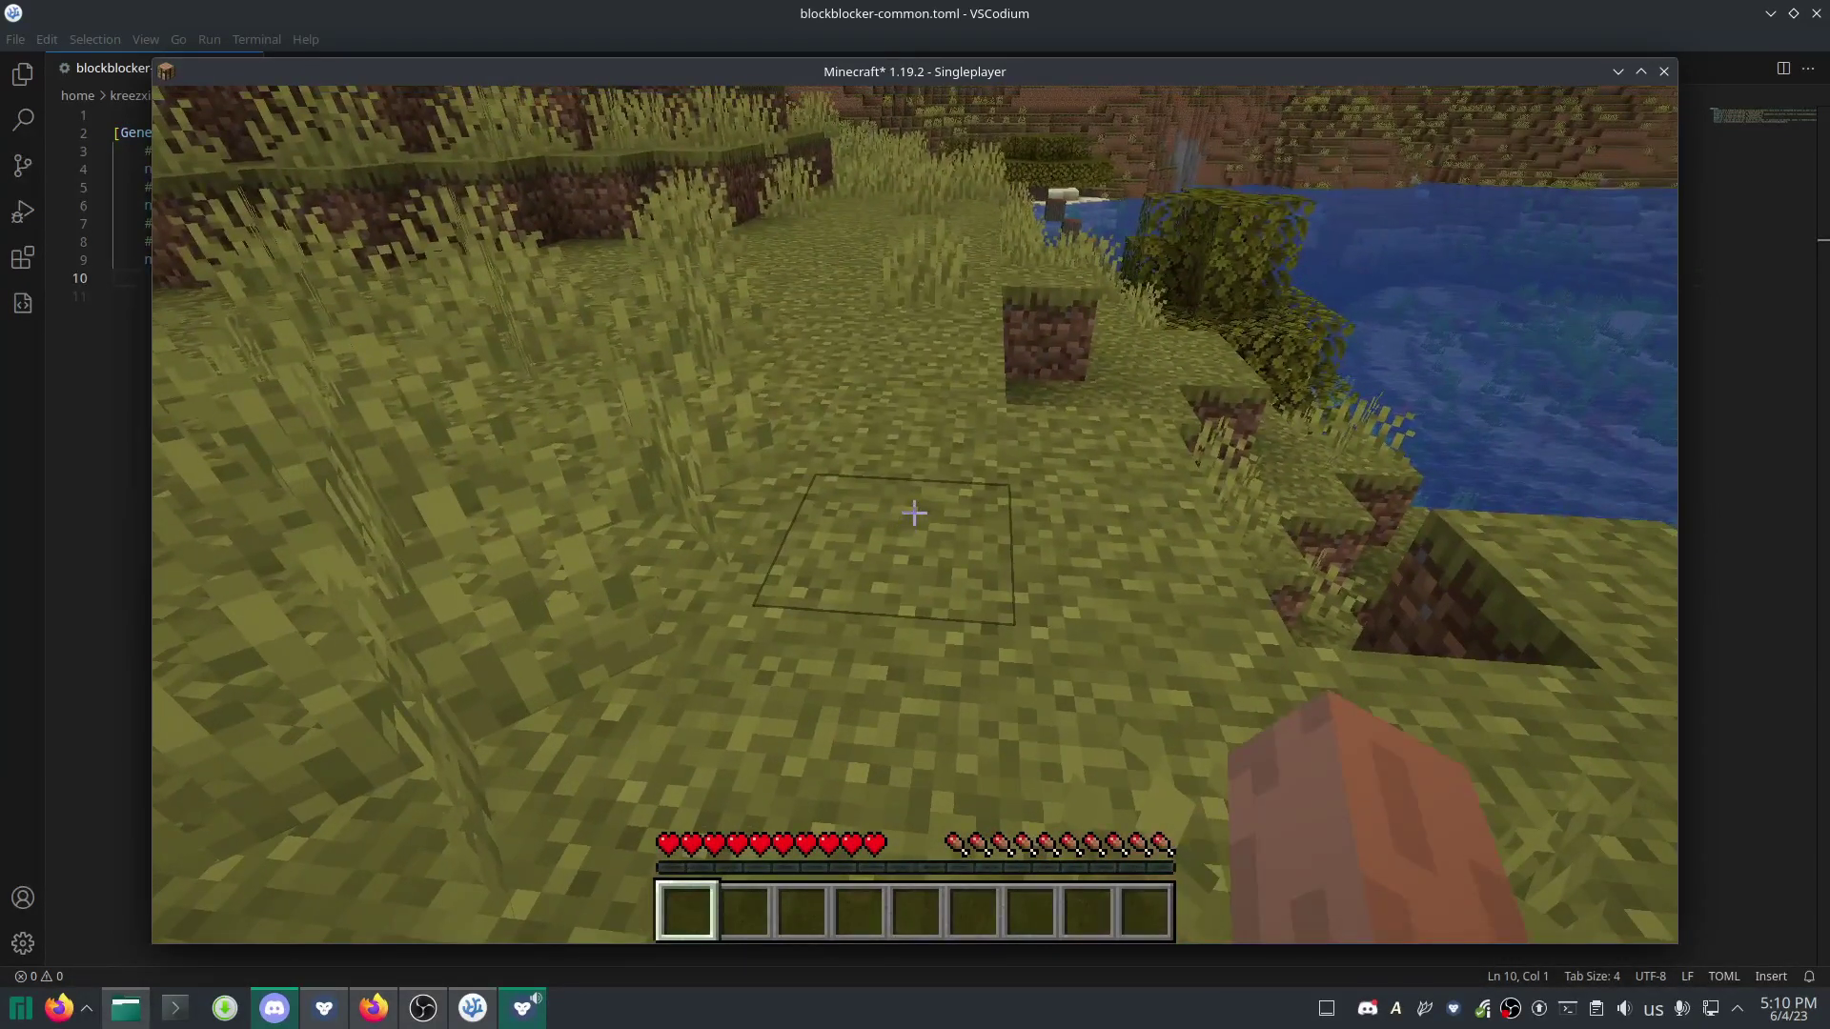